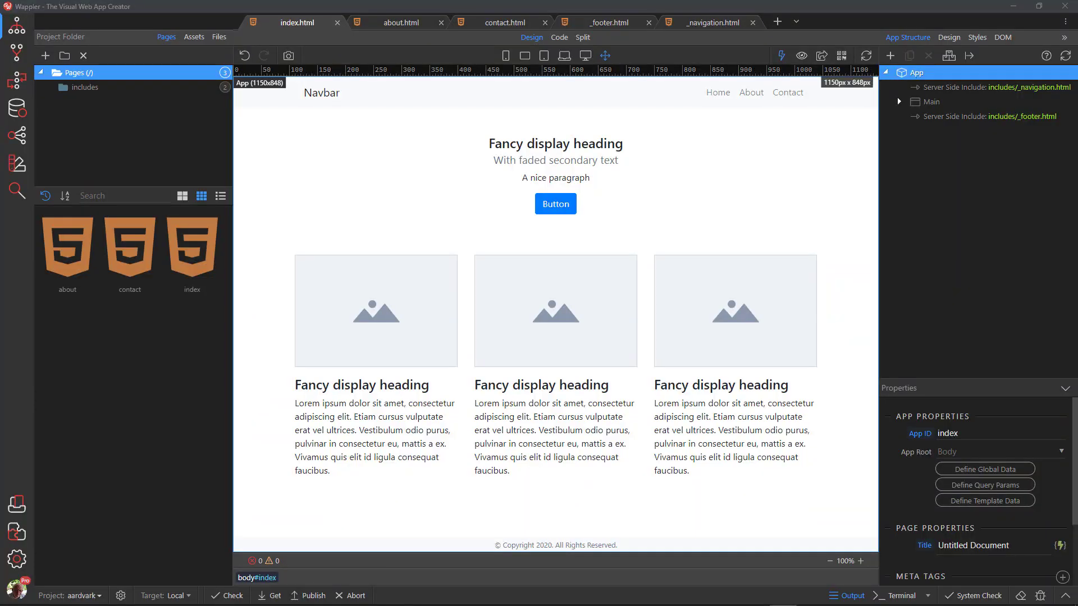
Step: In _navigation.html, select the header wrapping the navbar and set its Back Color to Dark
left_click(703, 21)
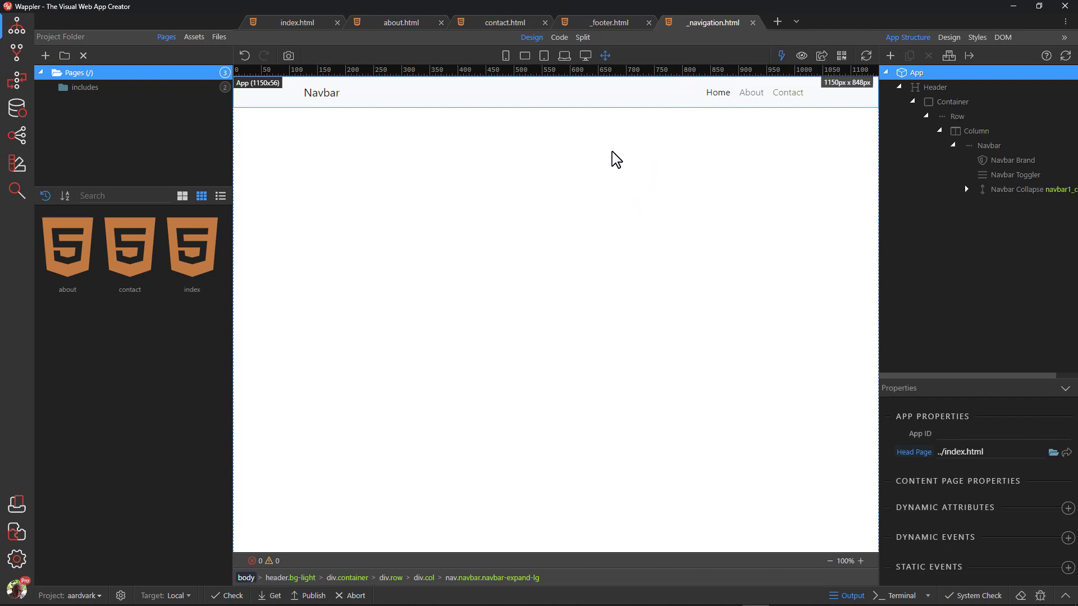
left_click(584, 98)
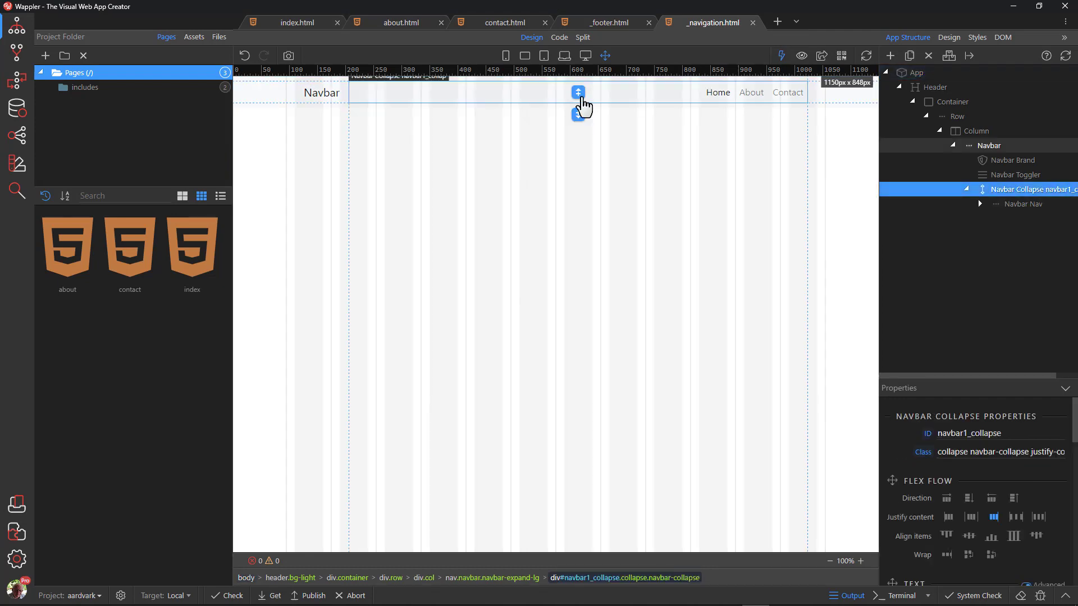
left_click(937, 88)
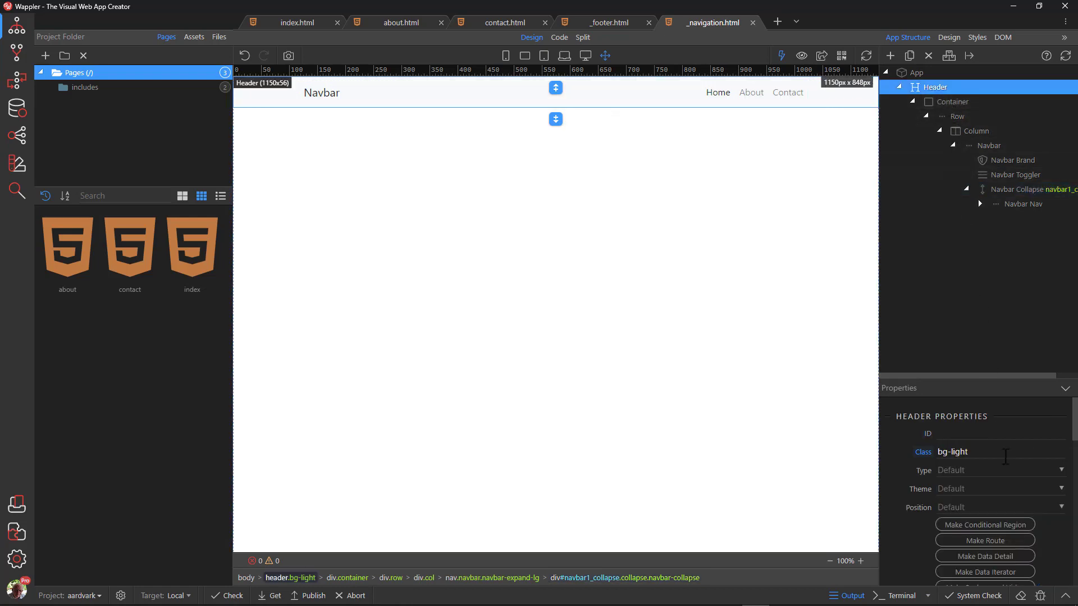
scroll(1005, 458, "down", 3)
scroll(1006, 457, "down", 3)
scroll(1005, 458, "down", 2)
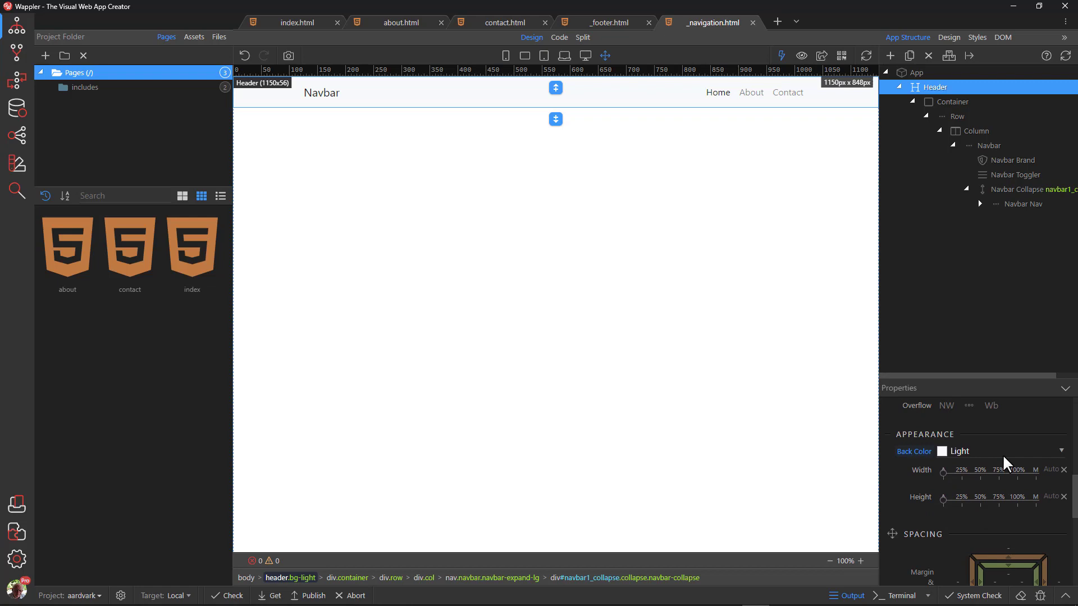
left_click(1062, 453)
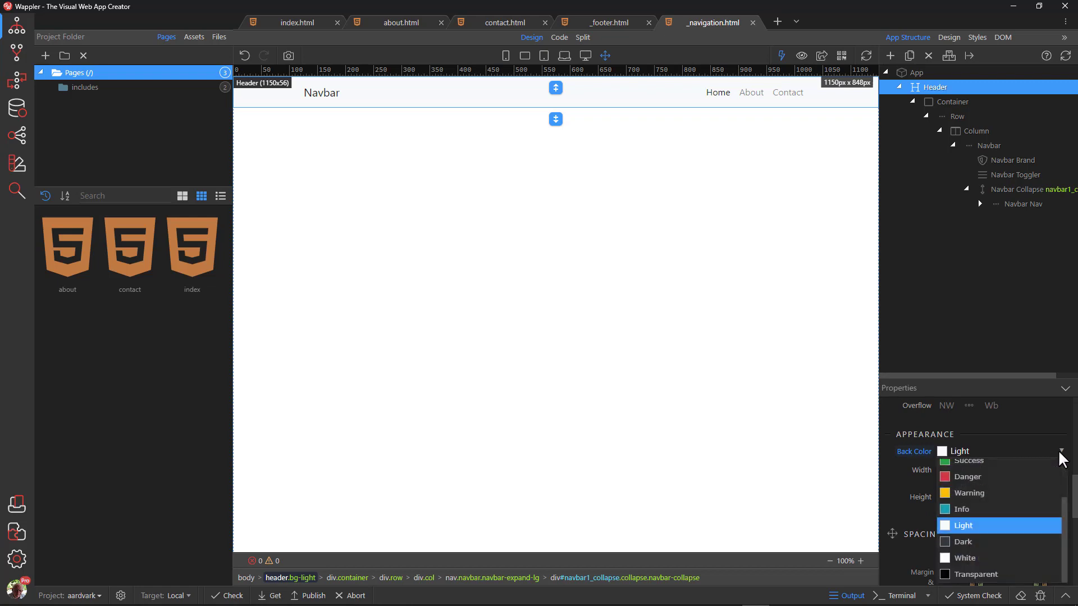
left_click(963, 542)
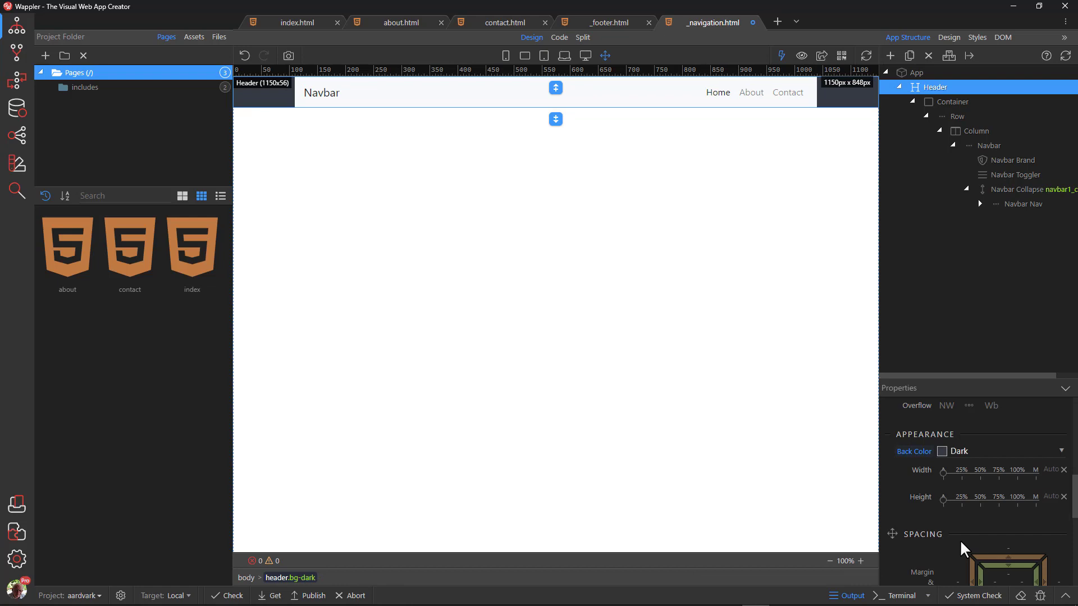
Step: Set the navbar's Theme to Dark and its Back Color to Dark, then deselect it
left_click(987, 146)
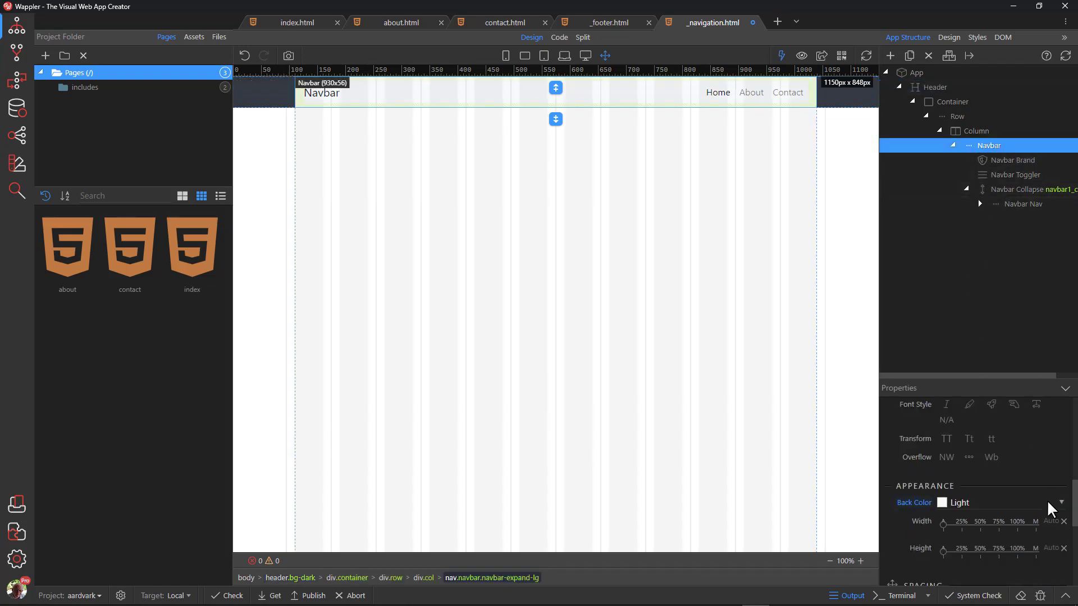
scroll(1047, 499, "up", 6)
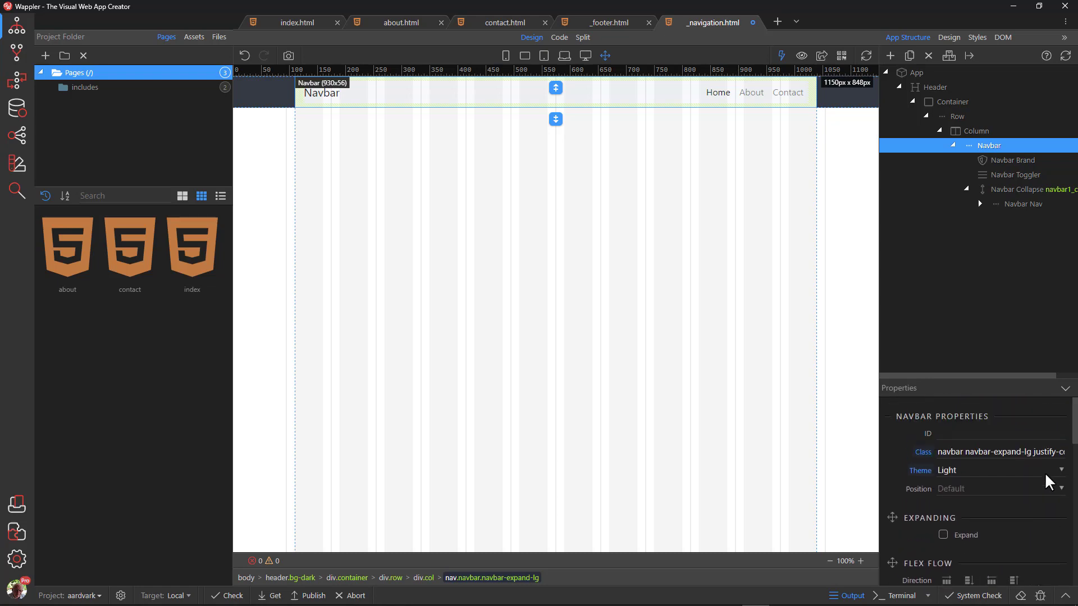
left_click(1045, 471)
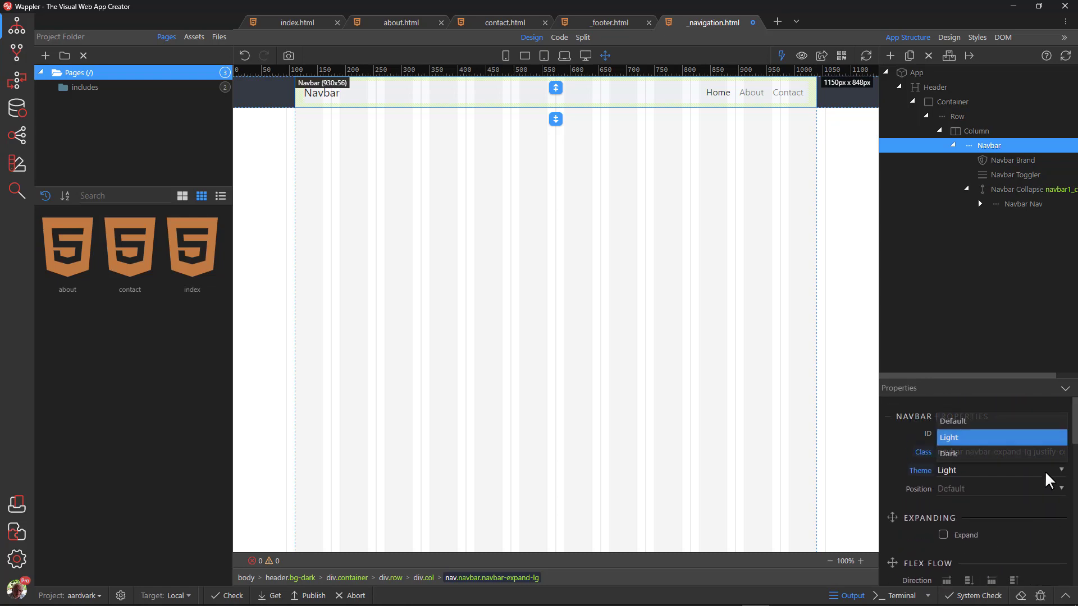
left_click(995, 455)
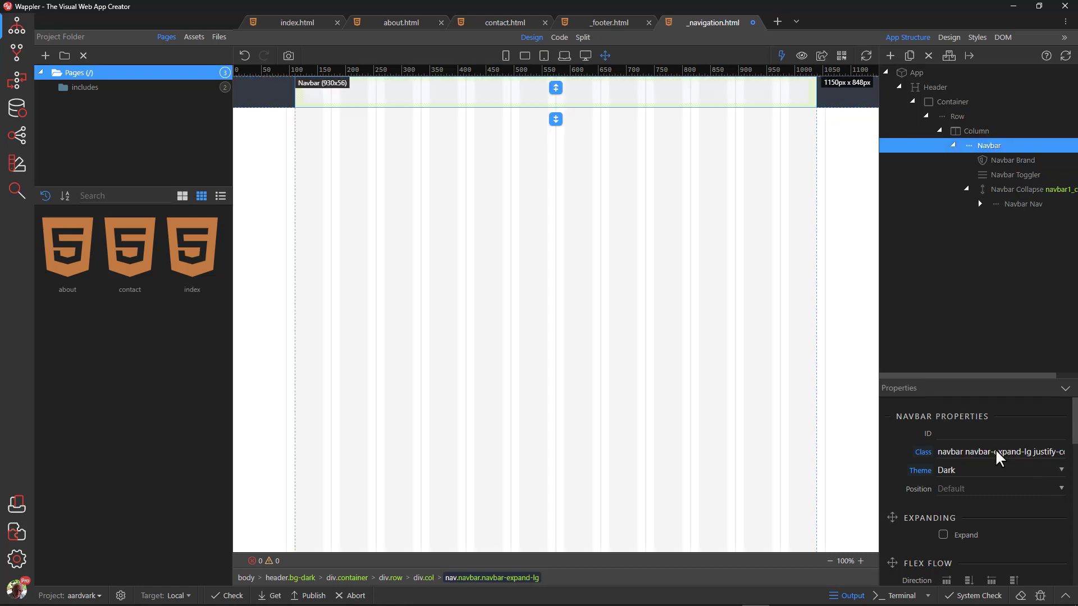
scroll(995, 455, "down", 4)
scroll(996, 454, "down", 4)
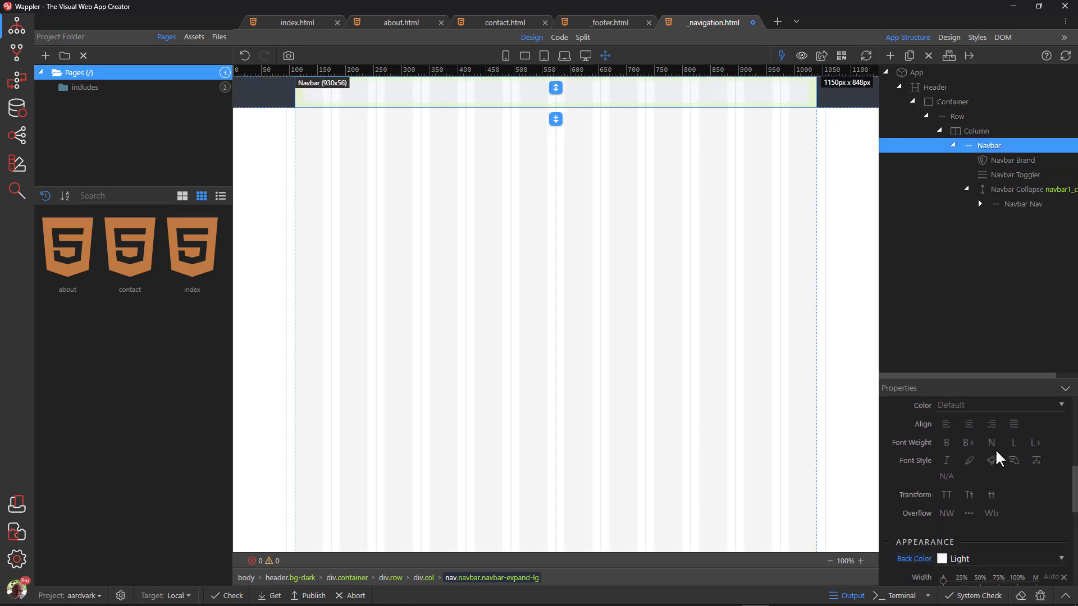
scroll(996, 456, "down", 2)
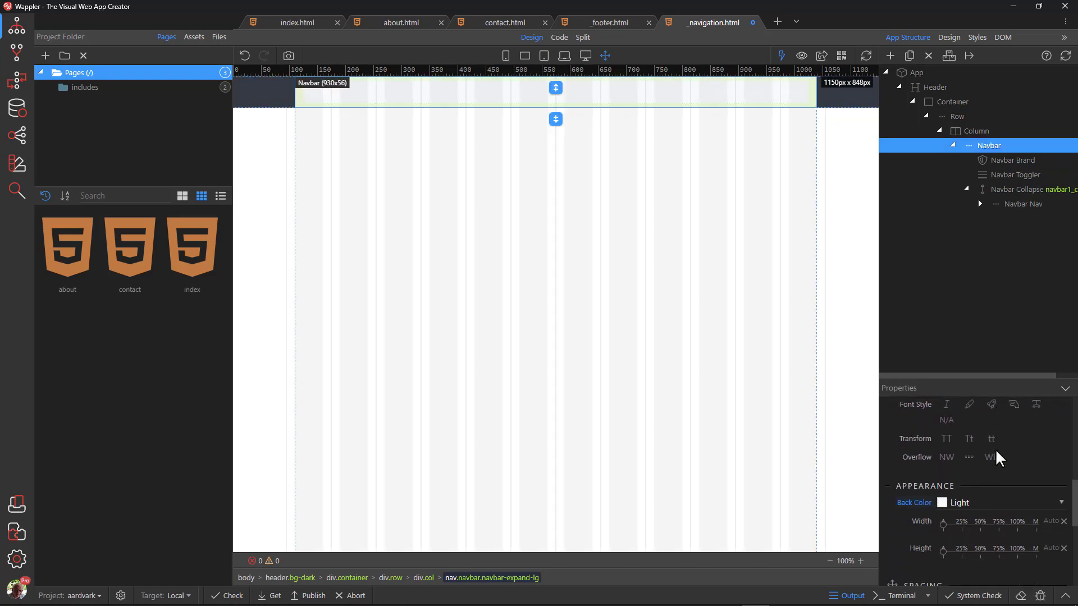
left_click(1063, 504)
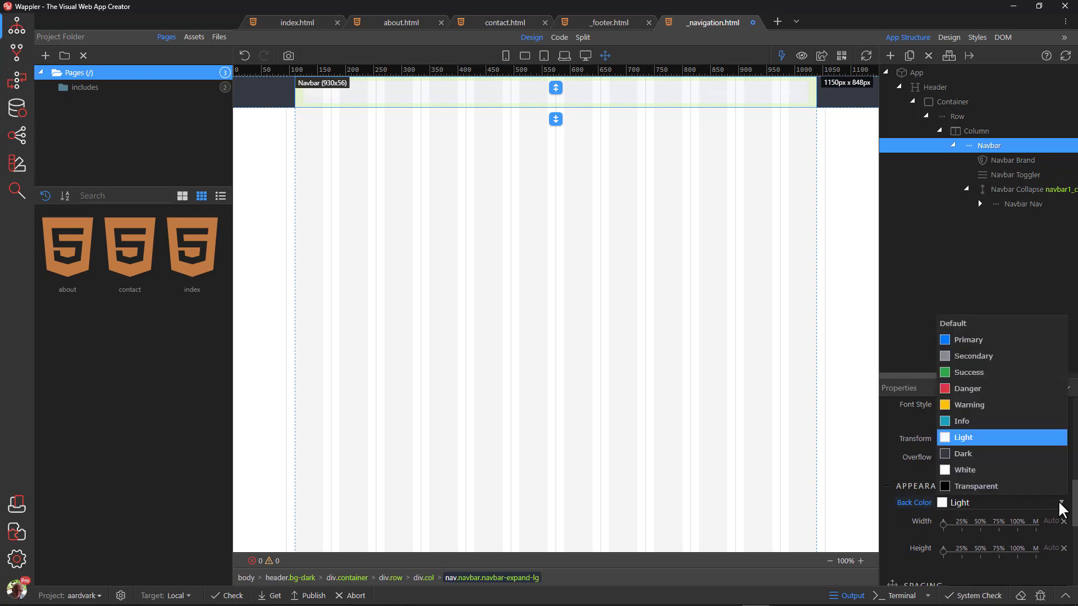
left_click(995, 455)
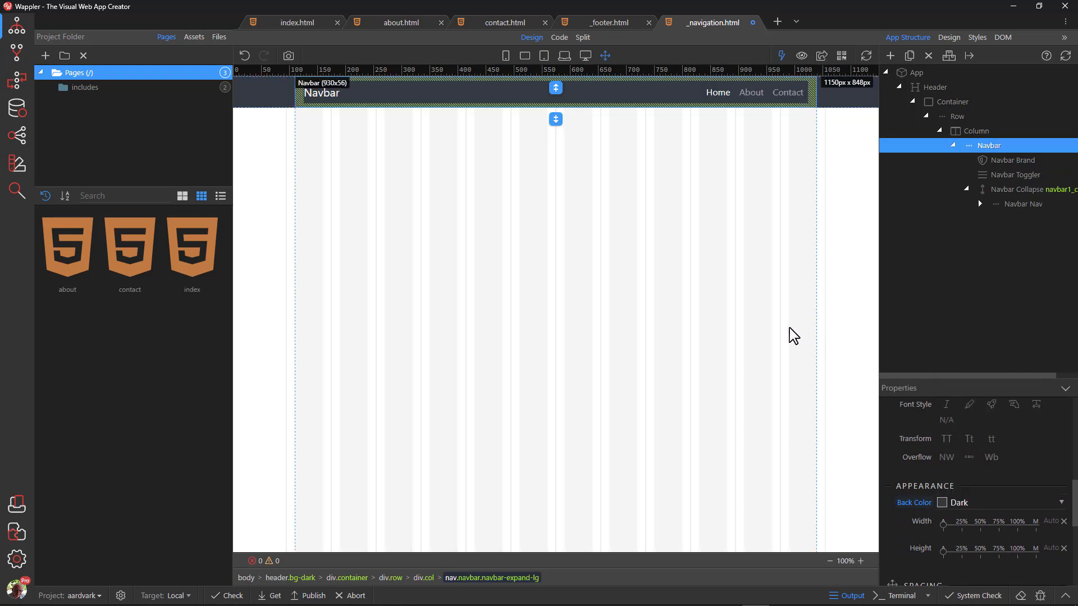
left_click(556, 337)
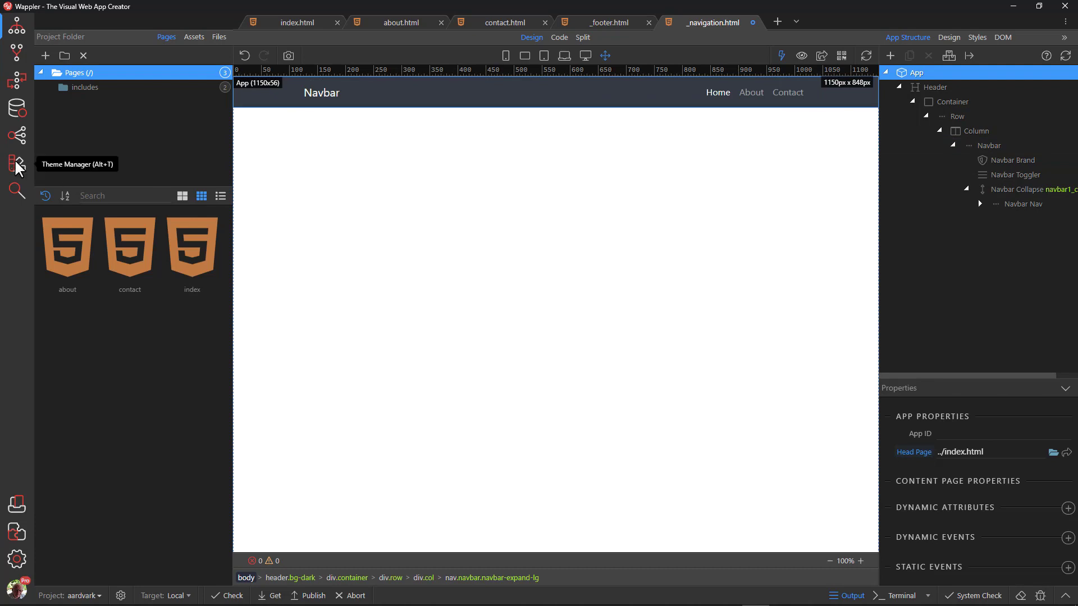
Step: With Theme Manager open, add a shadow class to the header and save _navigation.html
left_click(18, 164)
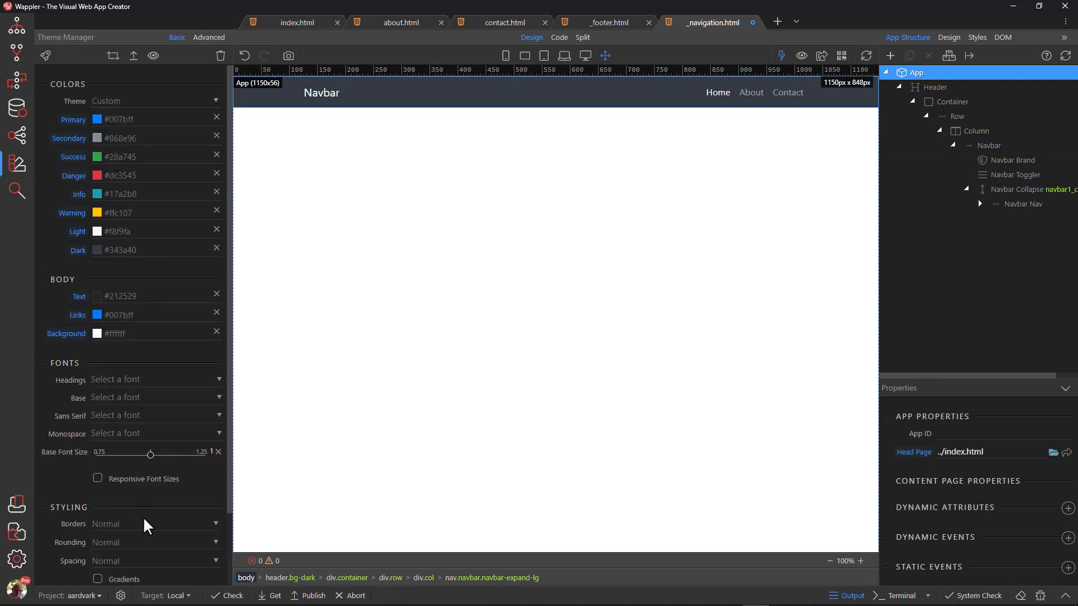
scroll(145, 521, "down", 1)
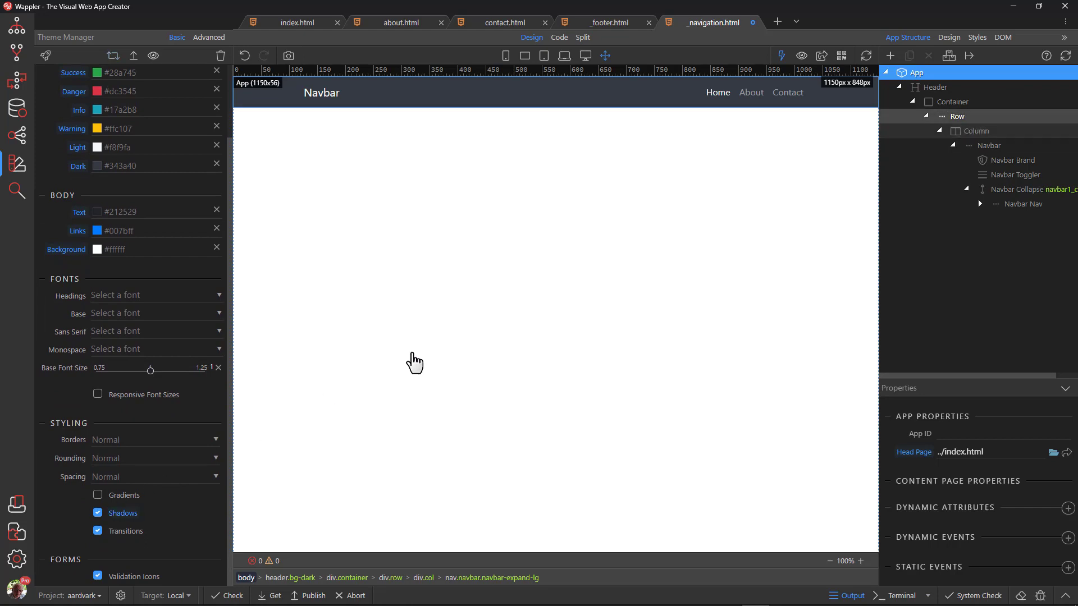
left_click(936, 87)
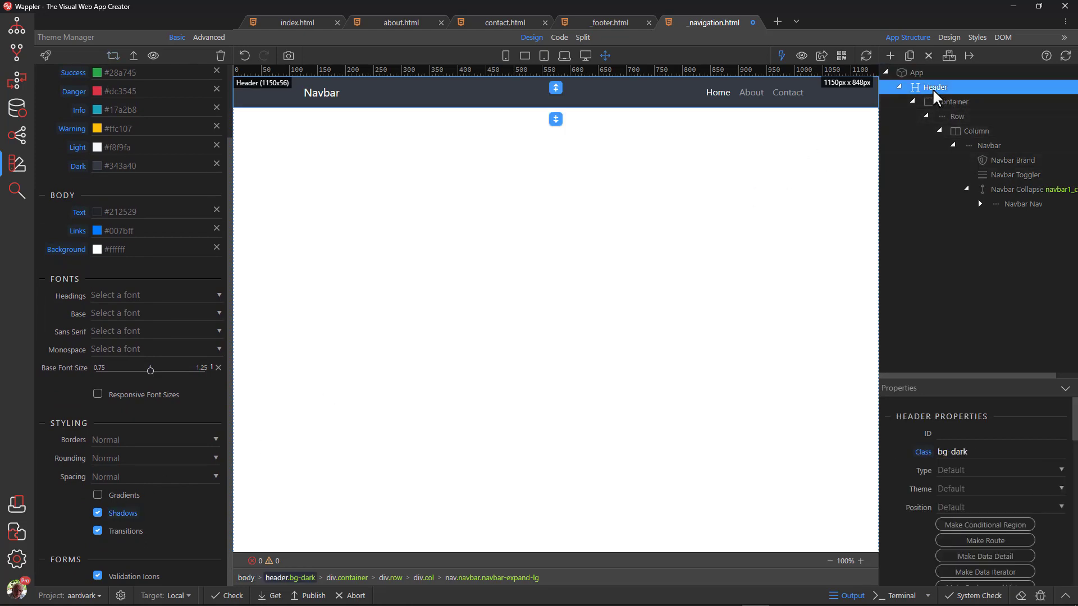
left_click(1024, 452)
type("sha")
type("dow")
key("ctrl+s")
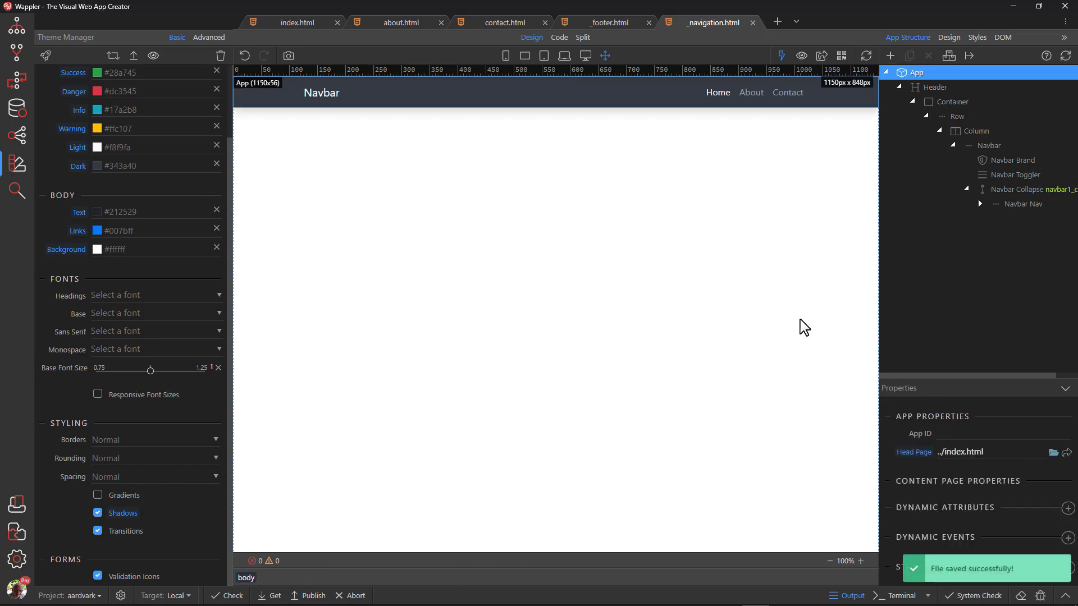
Step: After checking index.html, set the footer's Back Color to Dark in the footer include
left_click(297, 22)
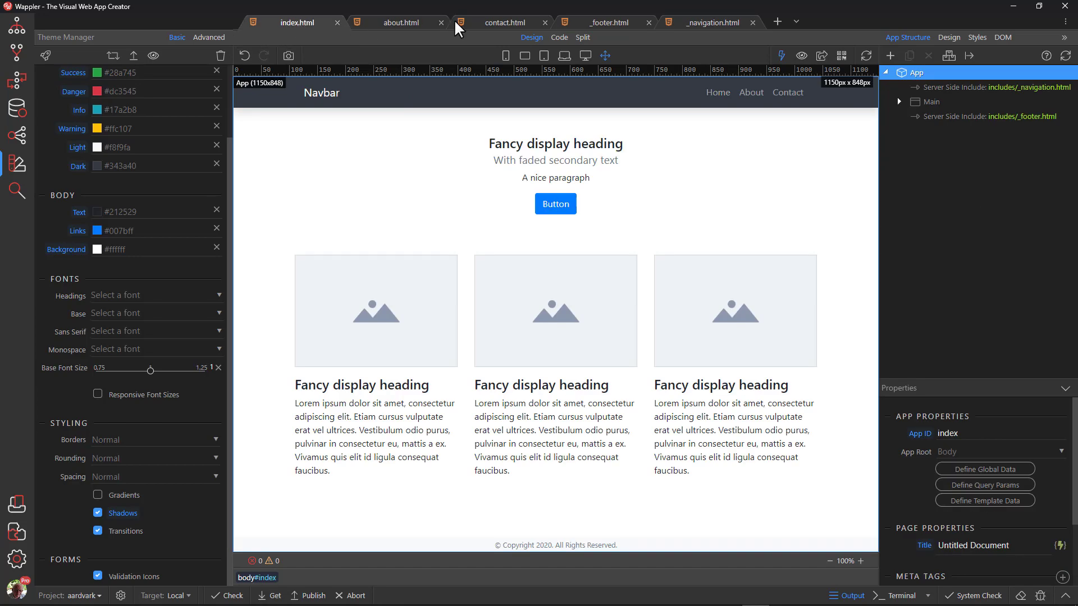
left_click(611, 22)
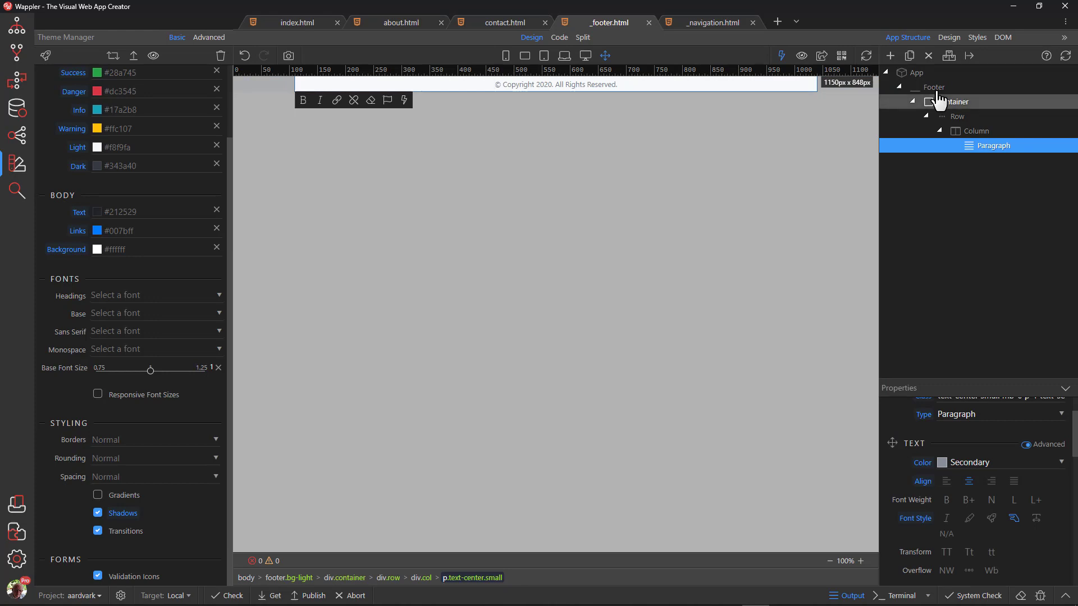
left_click(935, 88)
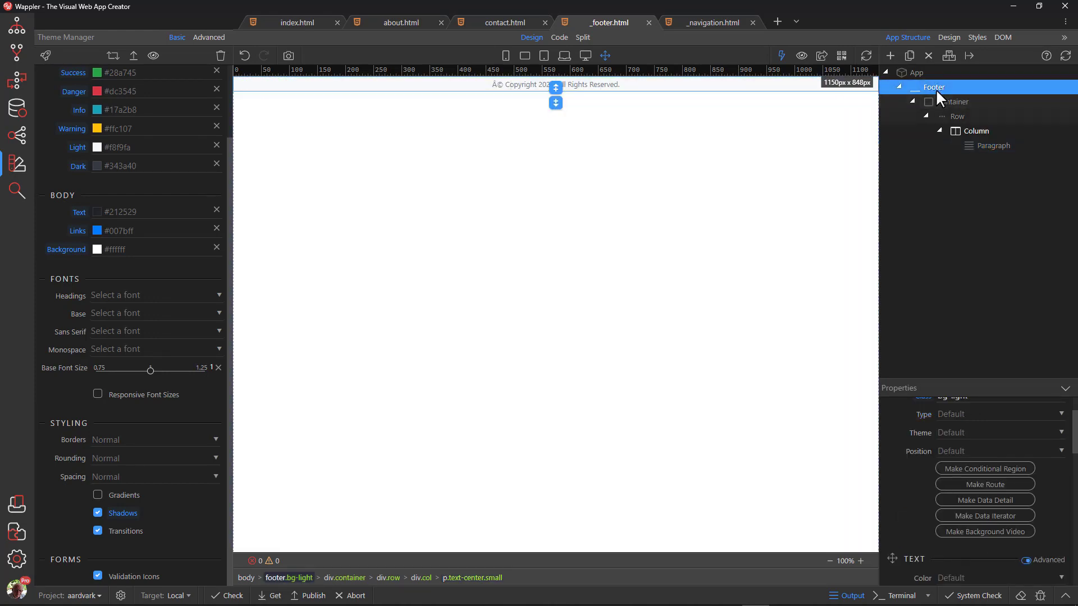
scroll(1008, 450, "down", 5)
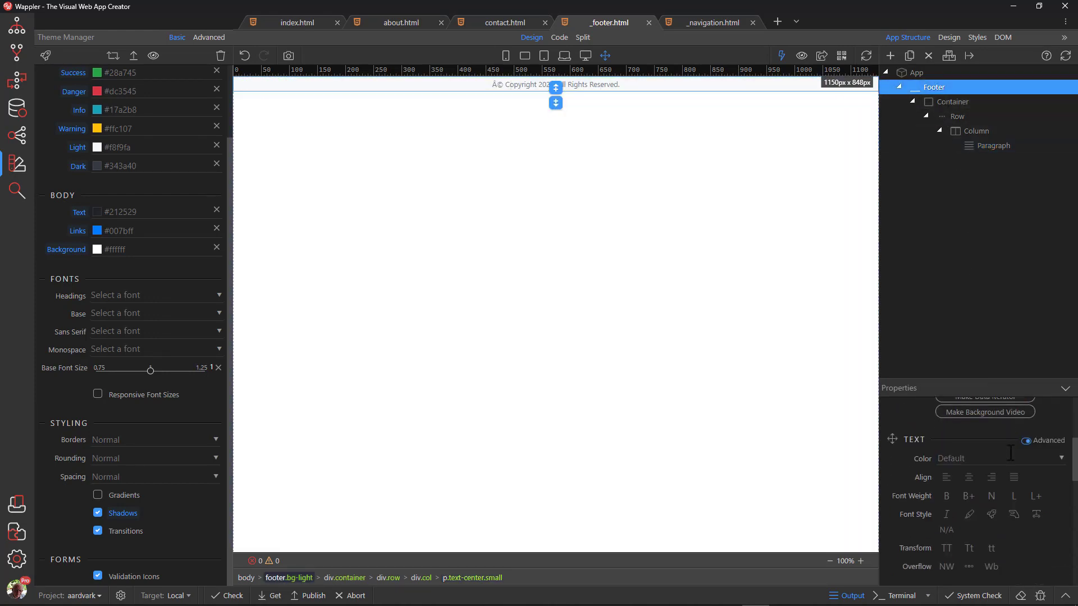
left_click(1054, 447)
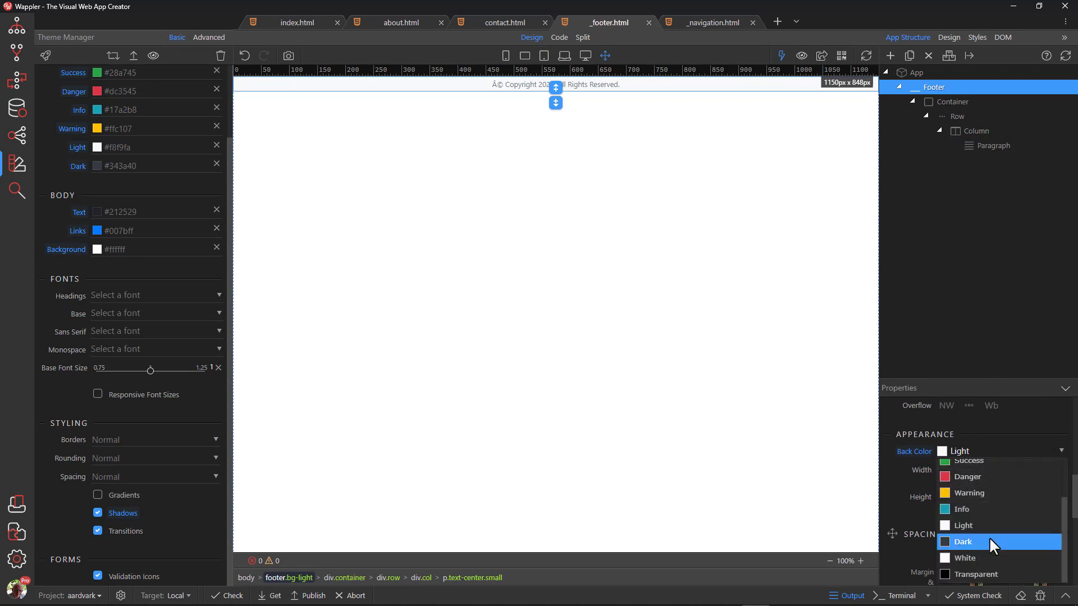
left_click(990, 542)
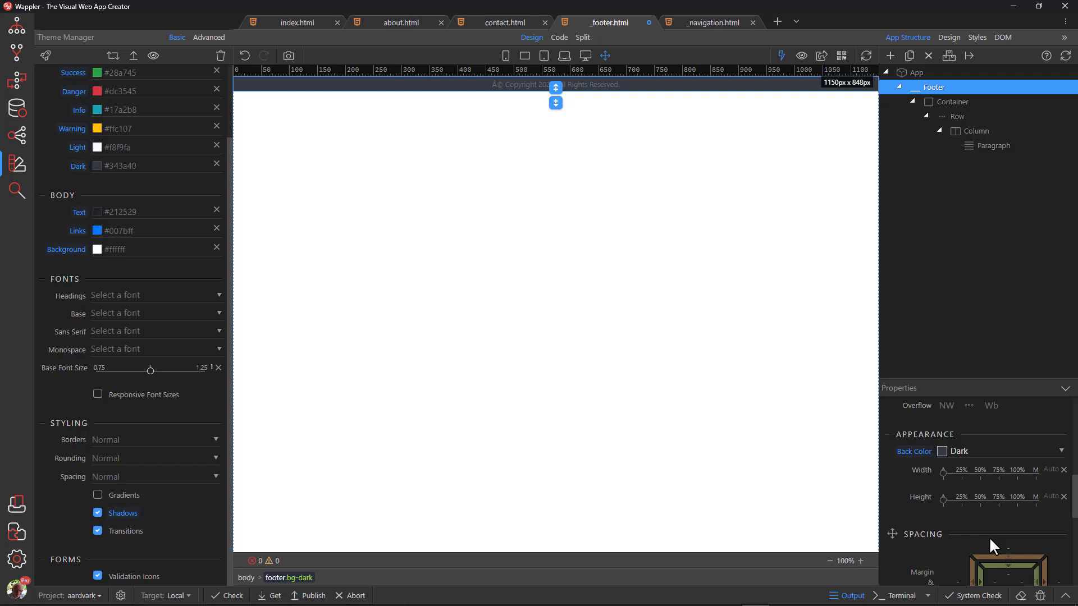
Step: Set the footer copyright paragraph's text colour to Light and save the footer file
left_click(586, 92)
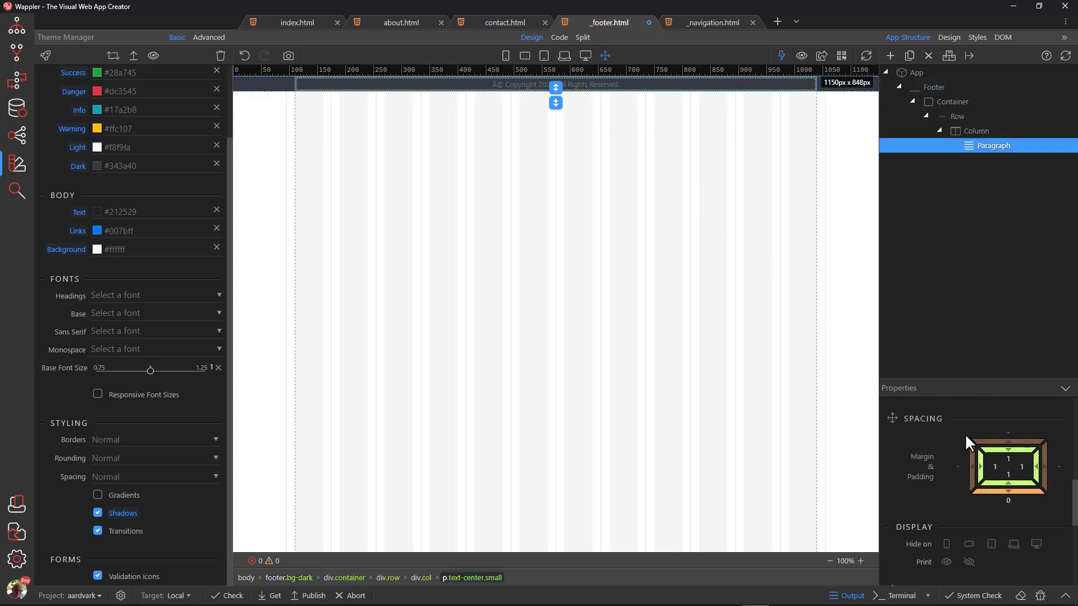
scroll(966, 434, "up", 3)
scroll(965, 434, "up", 3)
scroll(966, 434, "up", 2)
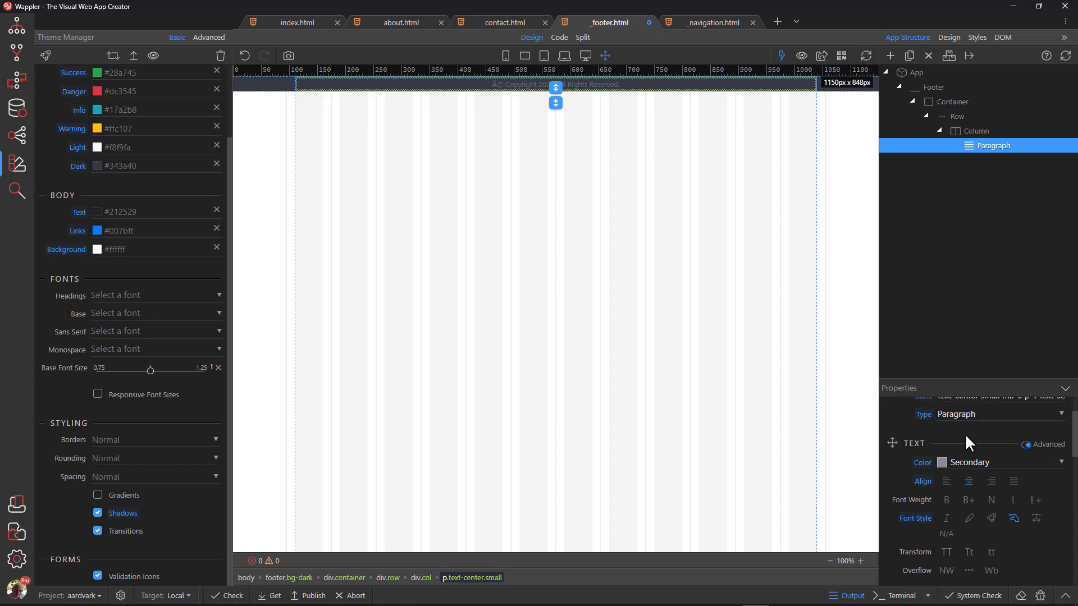
left_click(1052, 459)
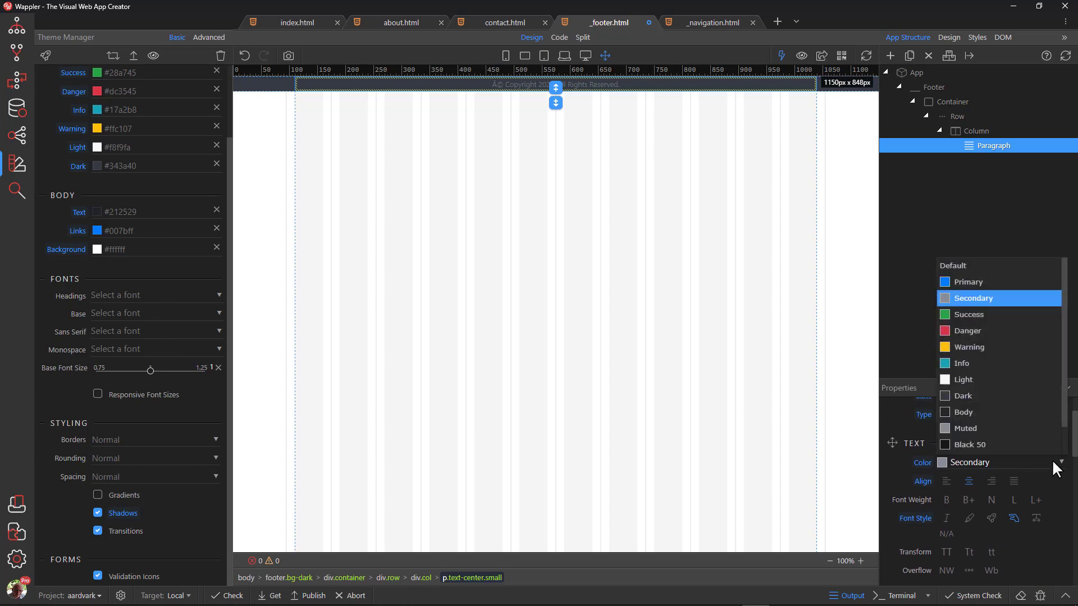
left_click(971, 378)
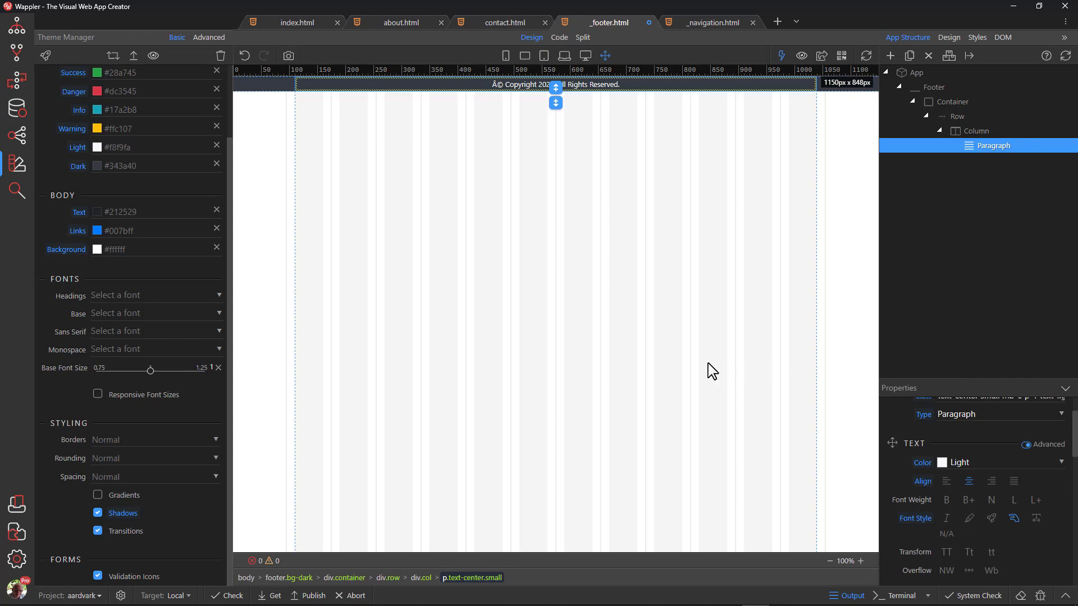
key("ctrl+s")
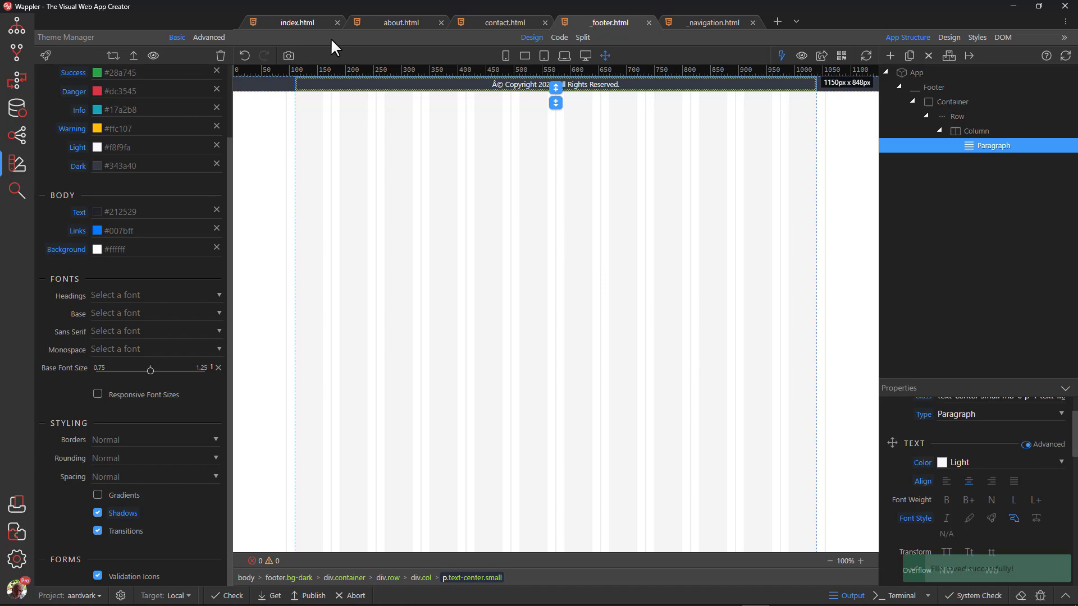
Step: On index.html, set the theme's Body Background value to #2b1d0e
left_click(308, 20)
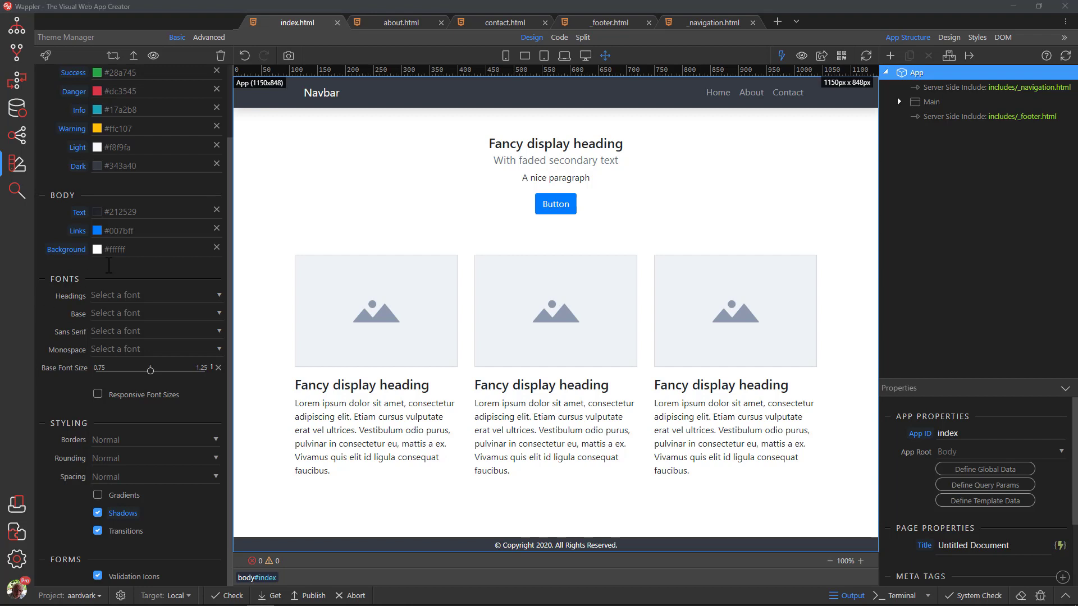
left_click(140, 249)
left_click_drag(128, 249, 100, 250)
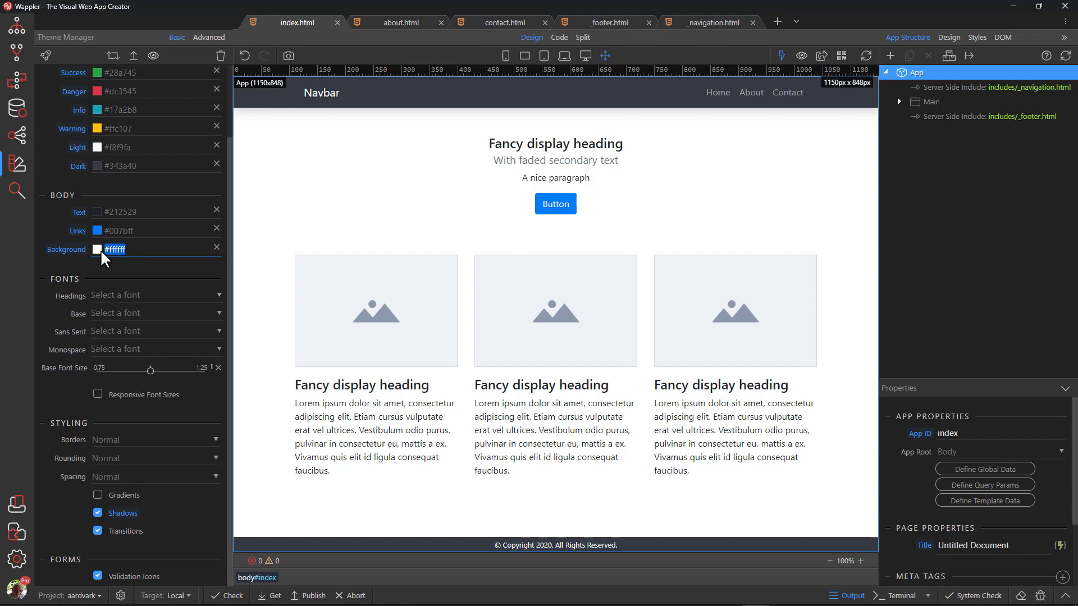
type("#2b1d0e")
key("Return")
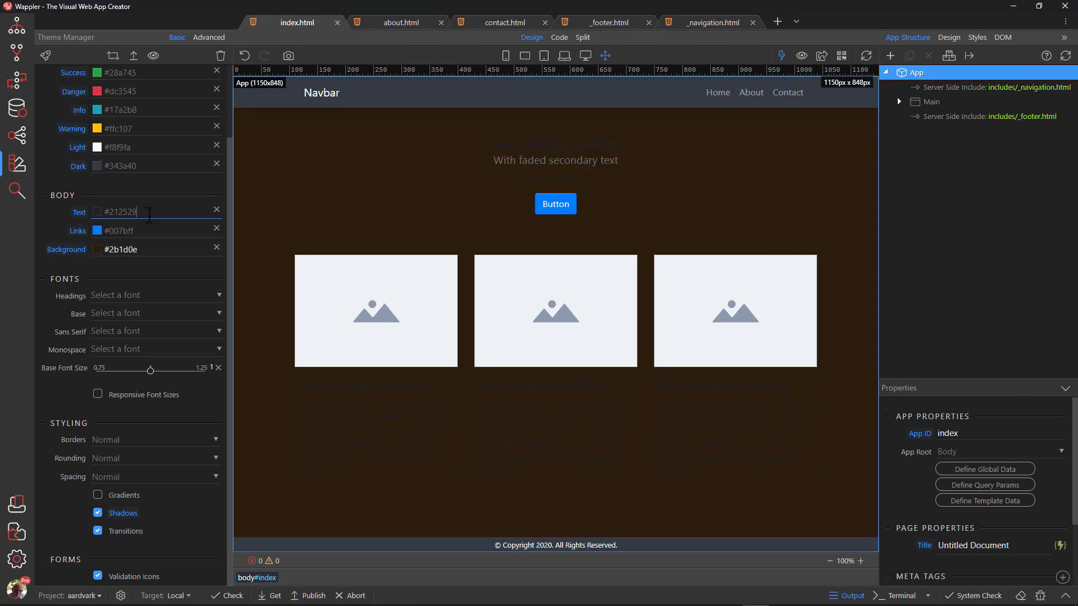
Step: Set the theme's Body Text colour value to #d3b683
left_click_drag(139, 213, 109, 213)
type("#d3b683")
key("Return")
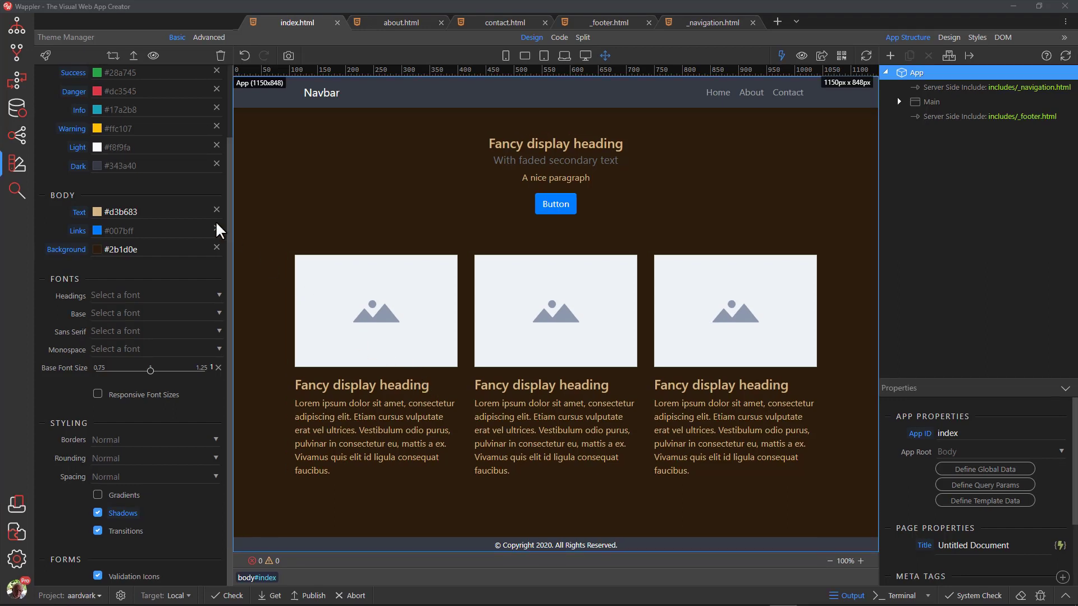
Step: Replace the theme's Dark colour value with darken(#2b1d0e,5%)
double_click(127, 166)
left_click_drag(115, 167, 107, 167)
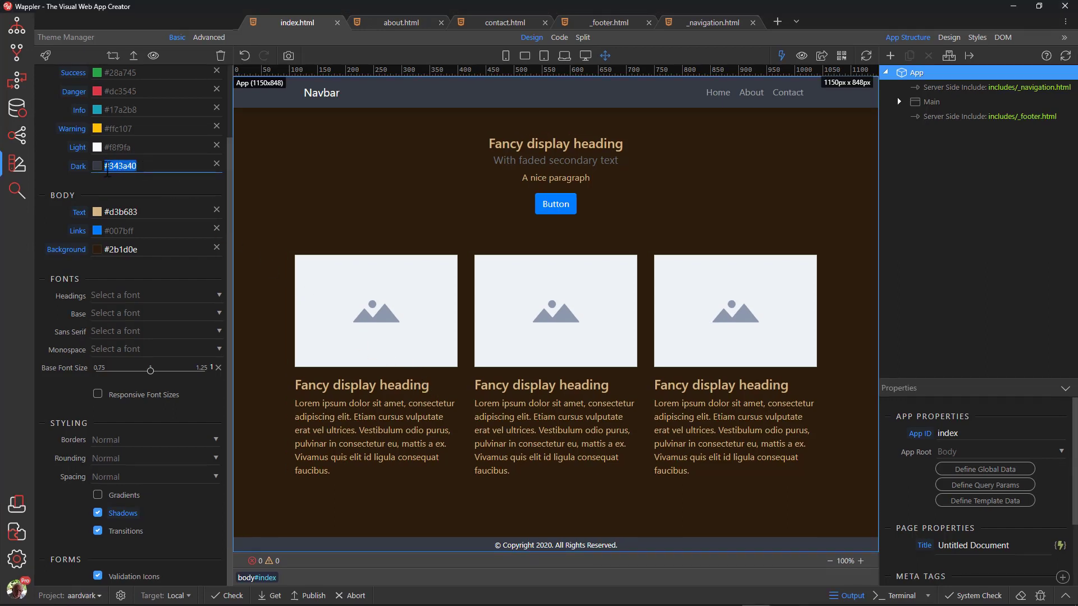
type("d")
type("ark")
type("en(")
type("#2b1d0e")
type(",5")
type("%")
key("Return")
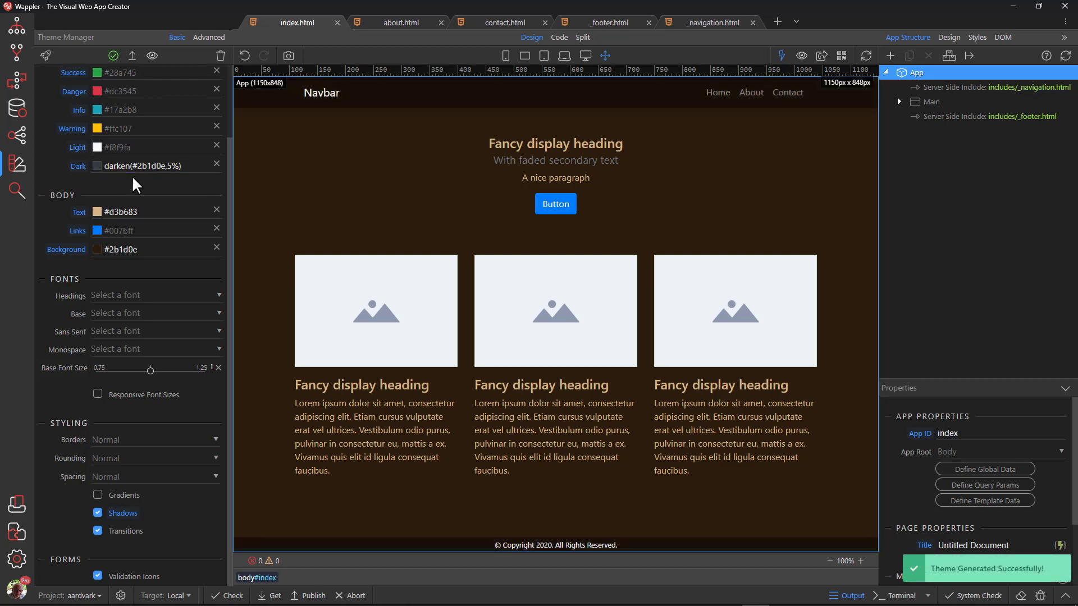
Step: Choose Jockey One from Favorite fonts as the theme's Headings font
left_click(148, 297)
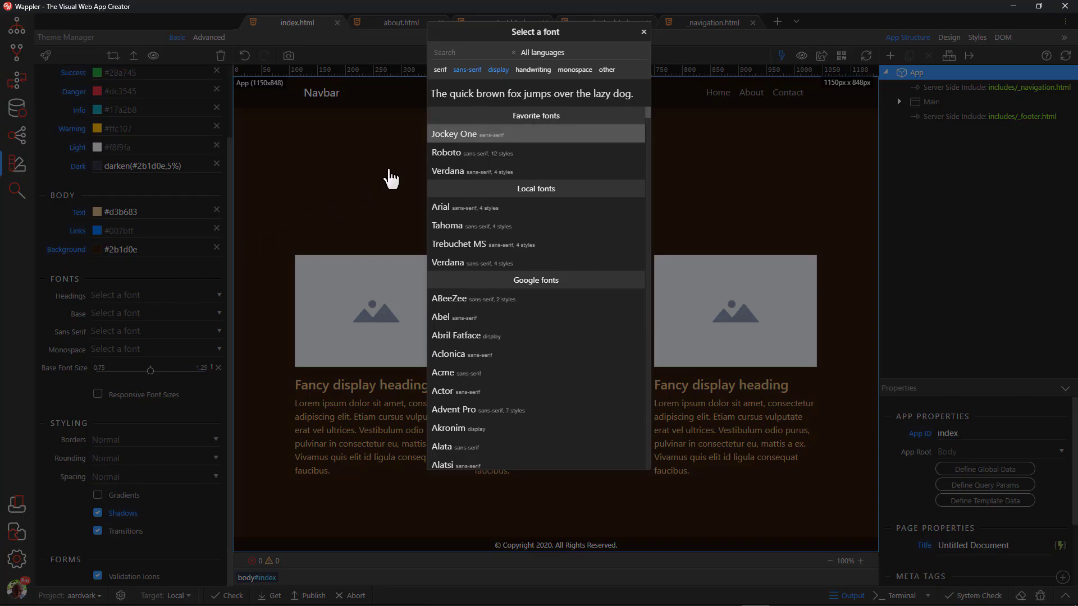
left_click(454, 136)
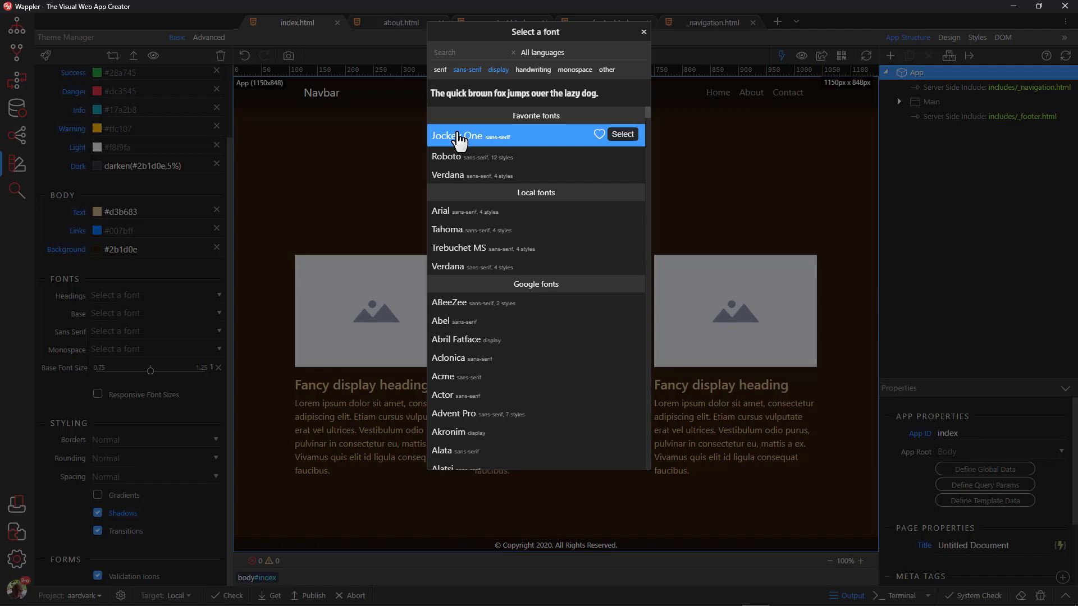
left_click(623, 134)
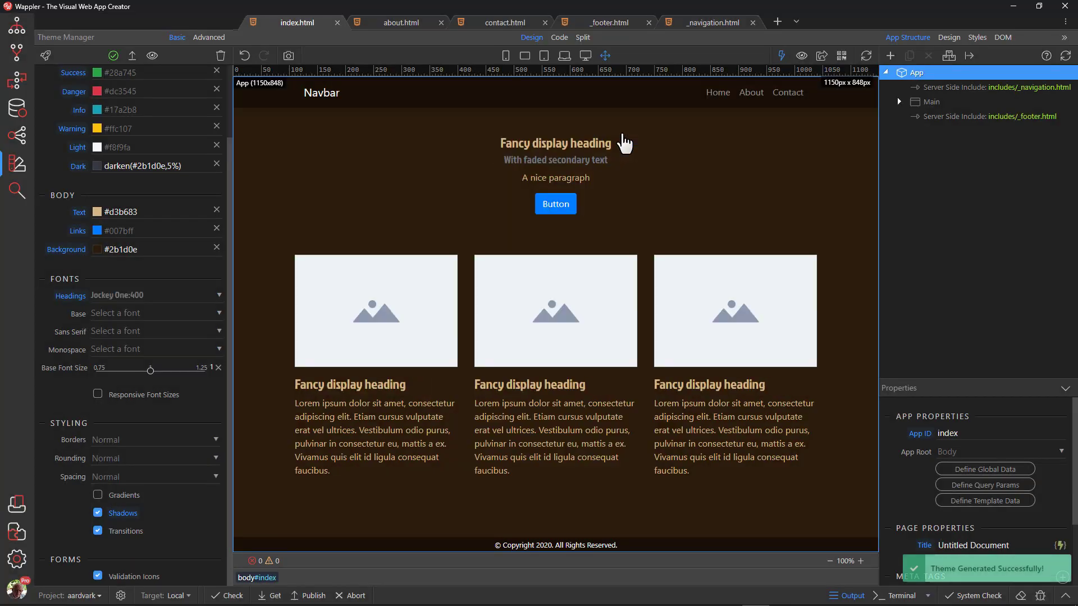
Step: Change the Fancy display heading title's Type from Heading 4 to Heading 1
left_click(561, 150)
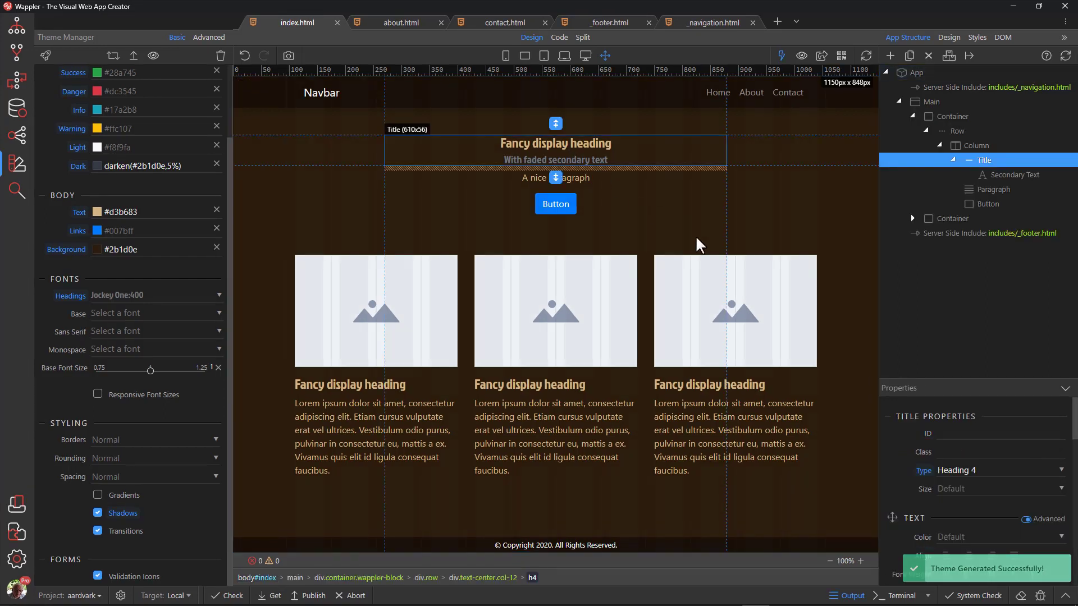
left_click(1034, 466)
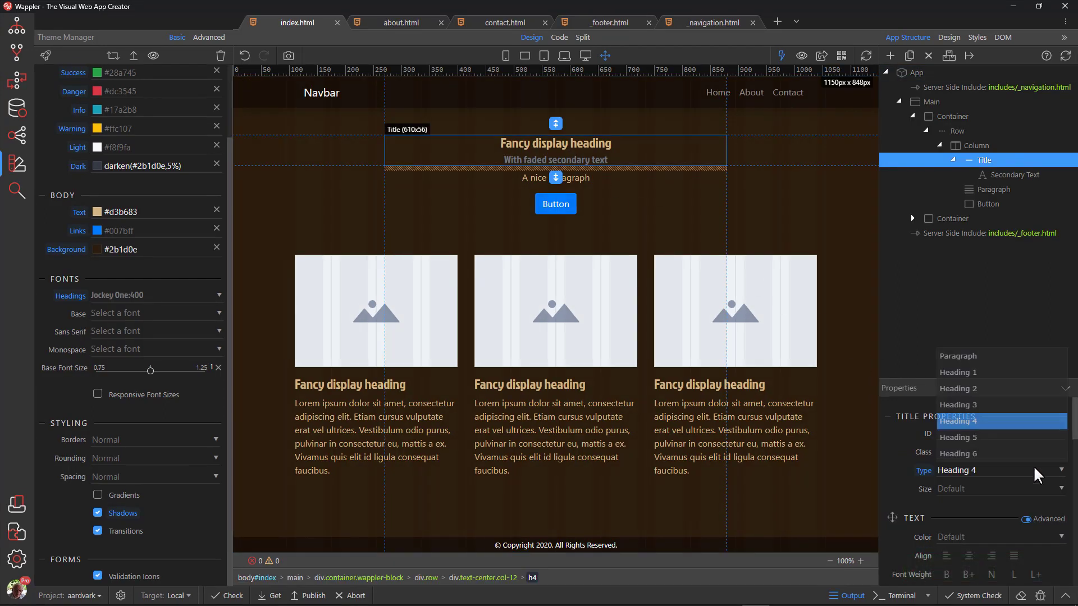
left_click(986, 373)
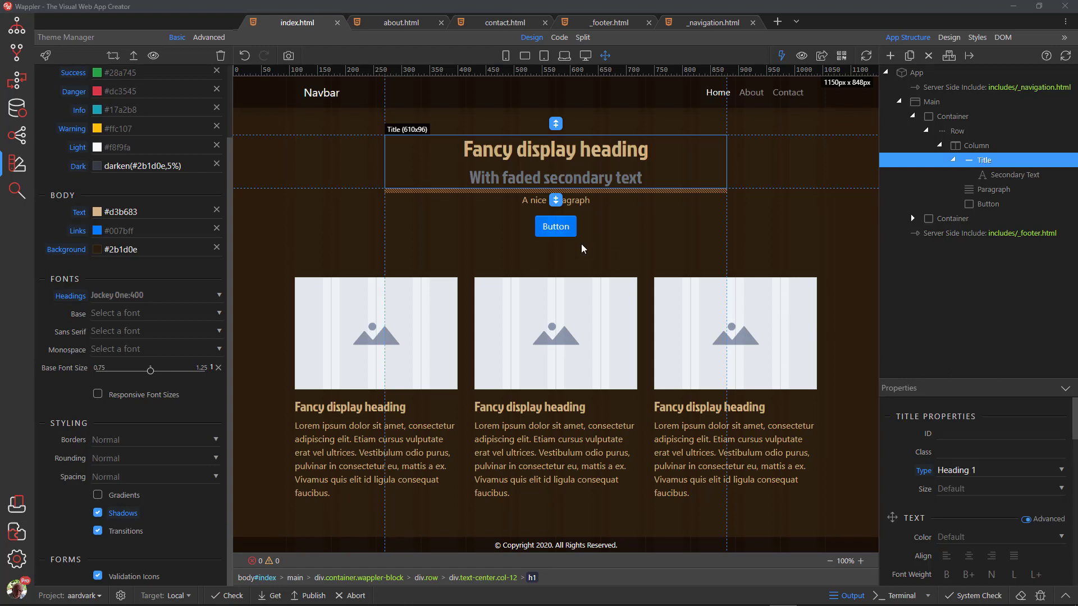
Step: Enable Responsive Font Sizes in Theme Manager, checking phone, landscape, tablet and laptop widths before full width
left_click(505, 57)
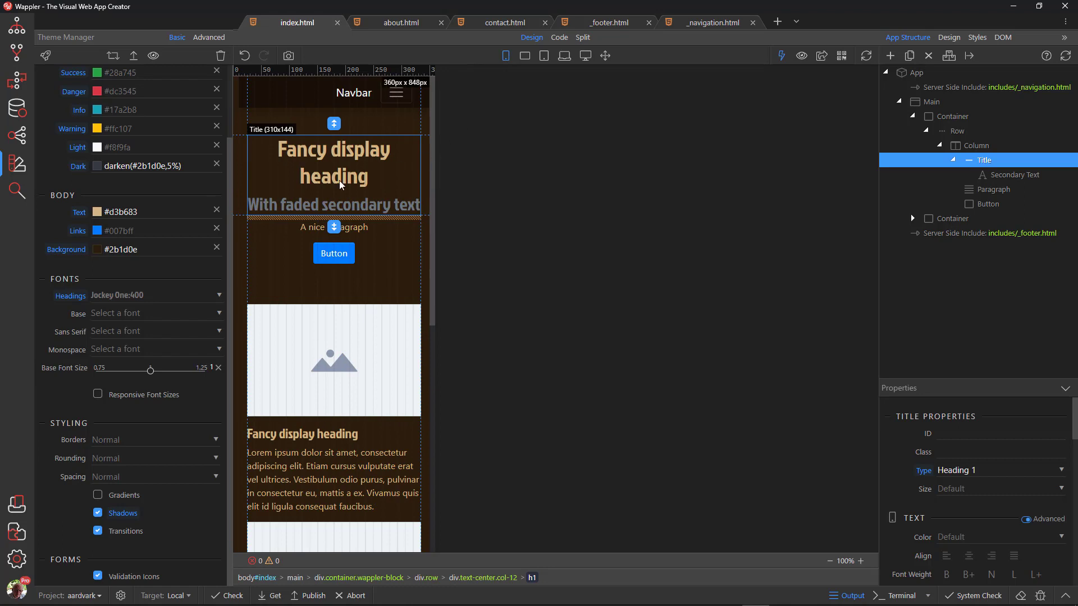
left_click(98, 394)
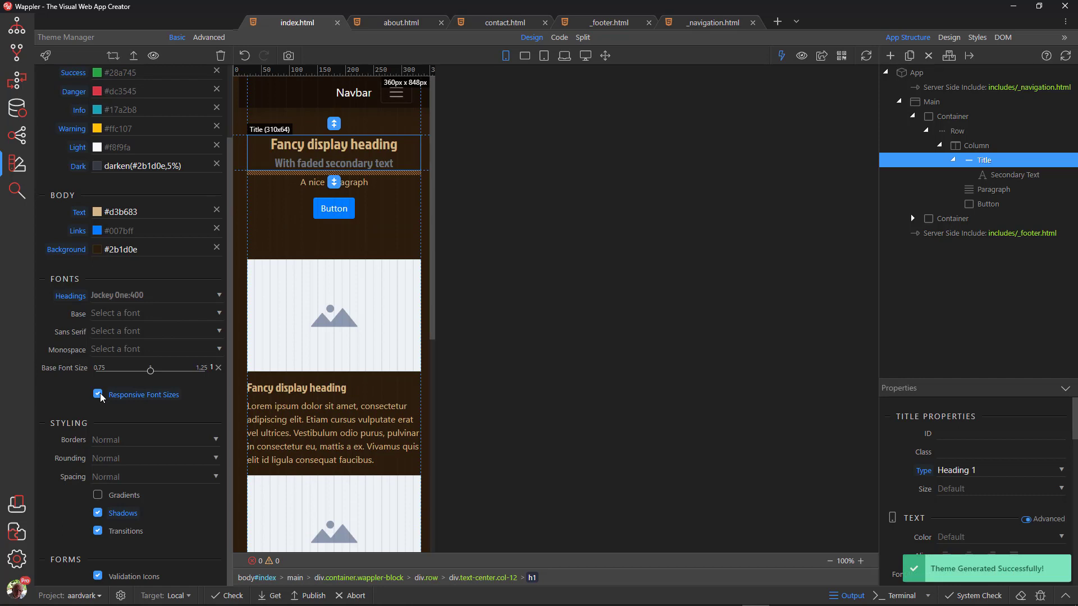
left_click(525, 56)
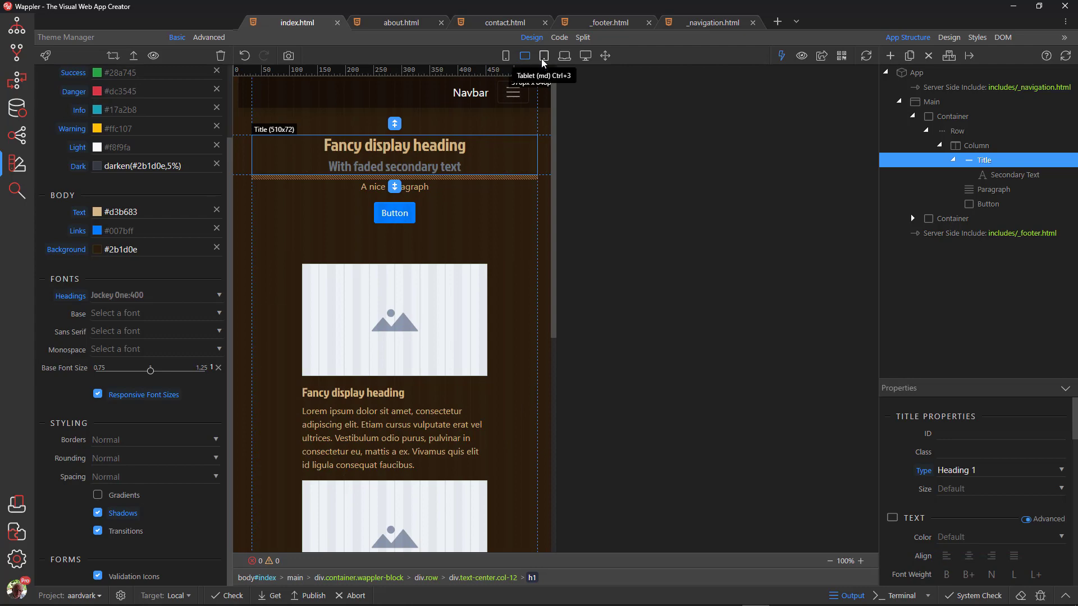
left_click(543, 56)
left_click(565, 56)
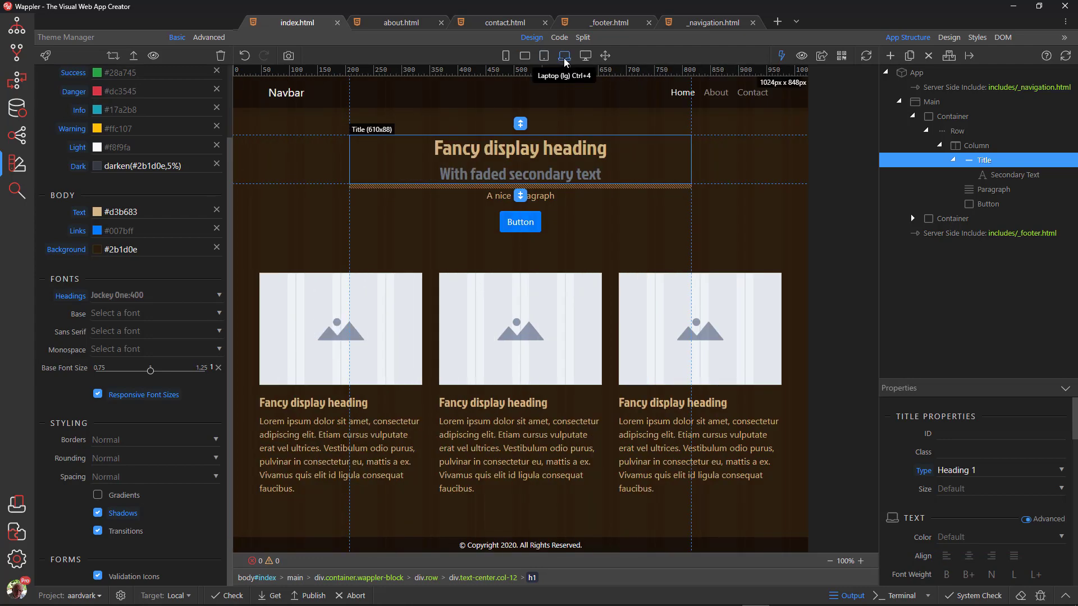
left_click(605, 57)
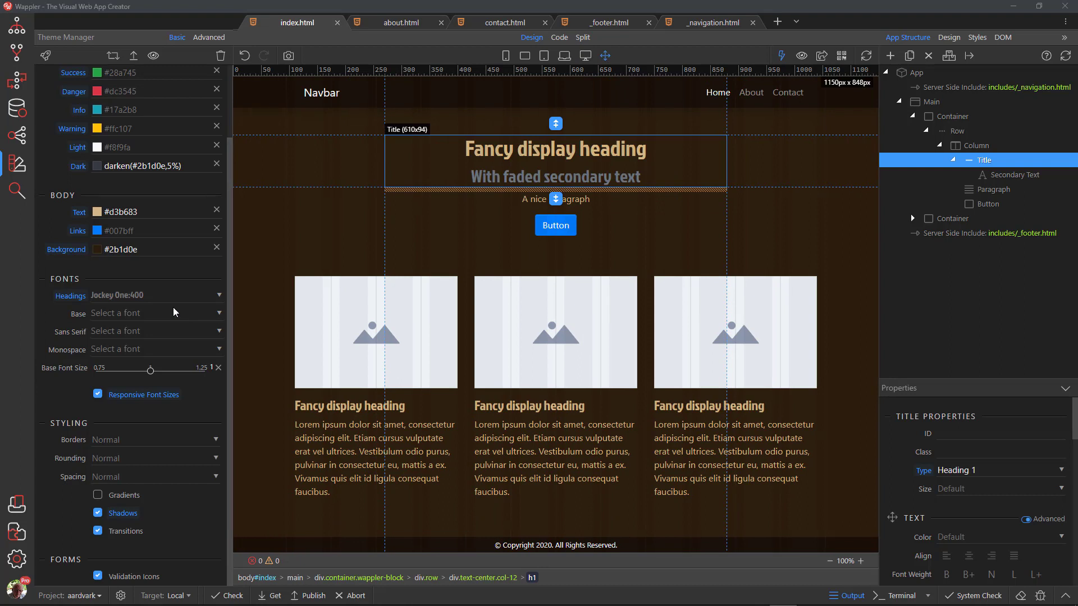
scroll(172, 308, "up", 3)
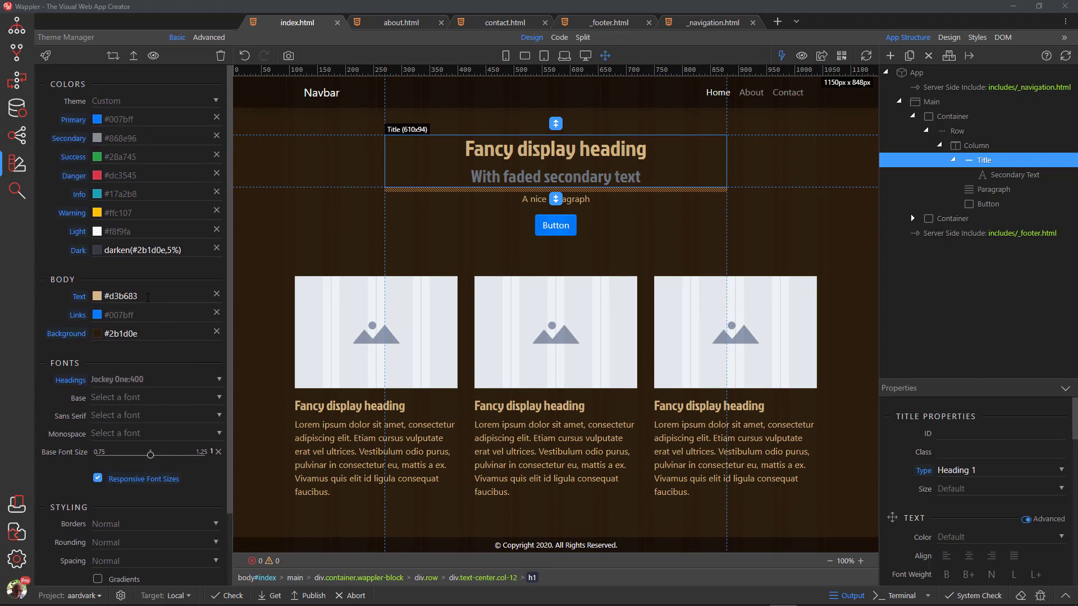
Step: Copy the tan Text colour #d3b683 into the theme's Primary colour field
left_click_drag(205, 297, 104, 297)
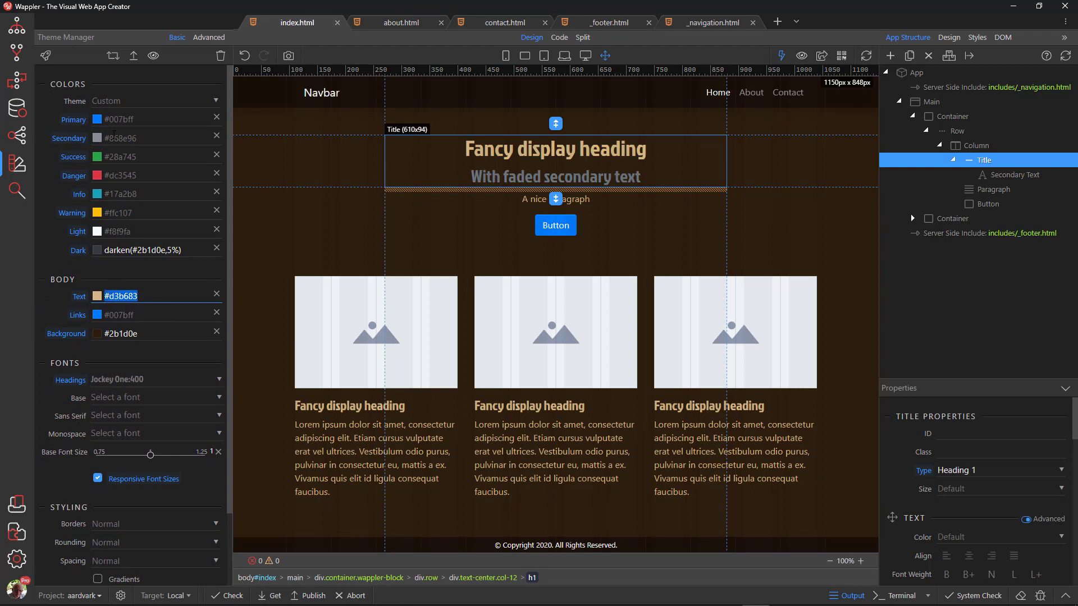
left_click_drag(135, 120, 106, 120)
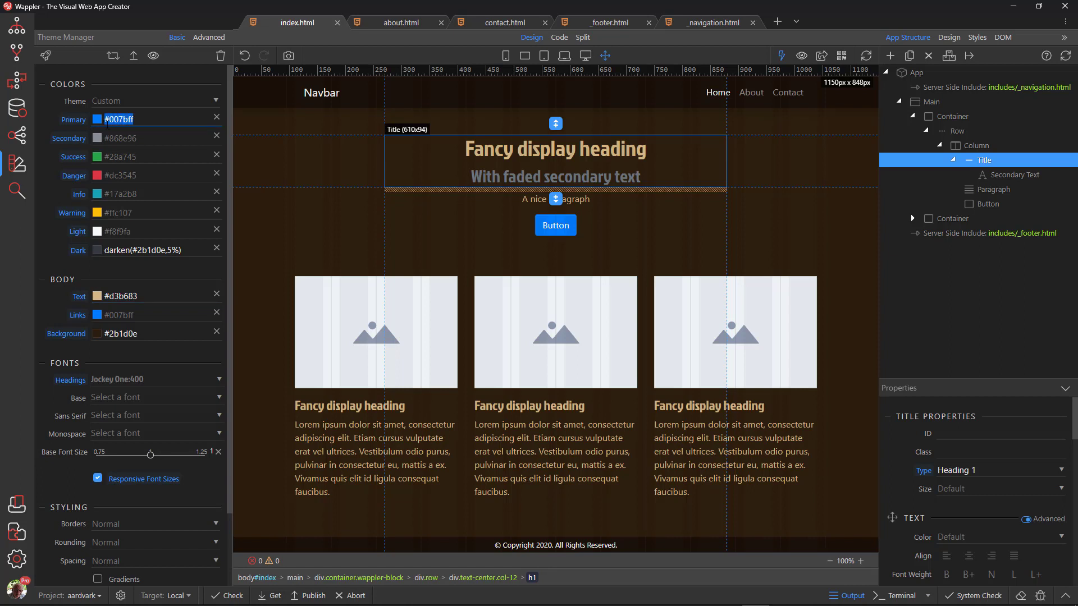
type("#d3b683")
left_click(129, 137)
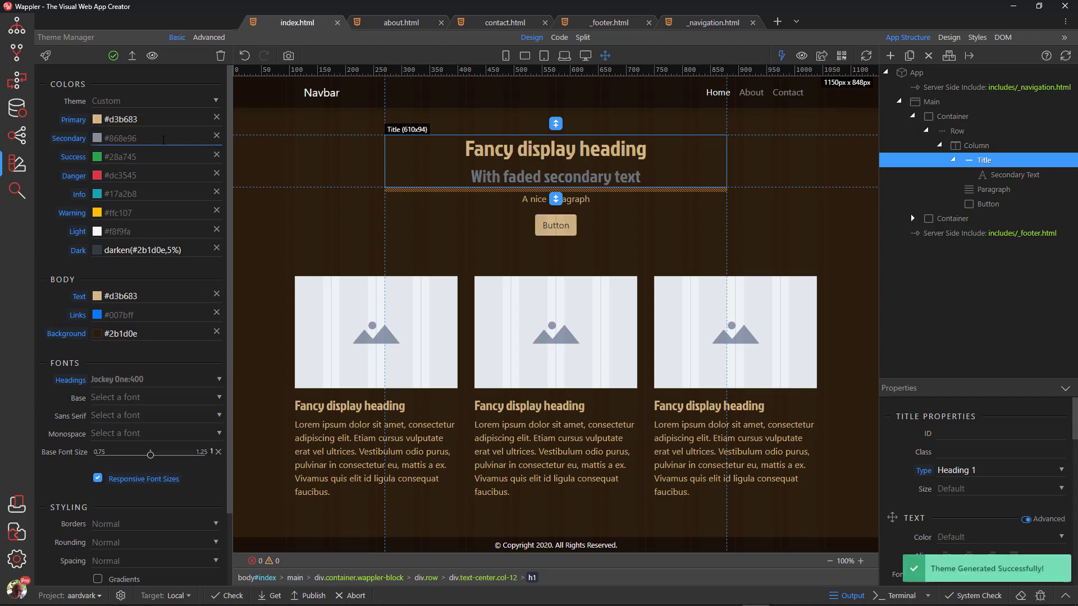
Step: Copy the dark brown Background #2b1d0e into the theme's Secondary colour field
double_click(119, 333)
key("ctrl+c")
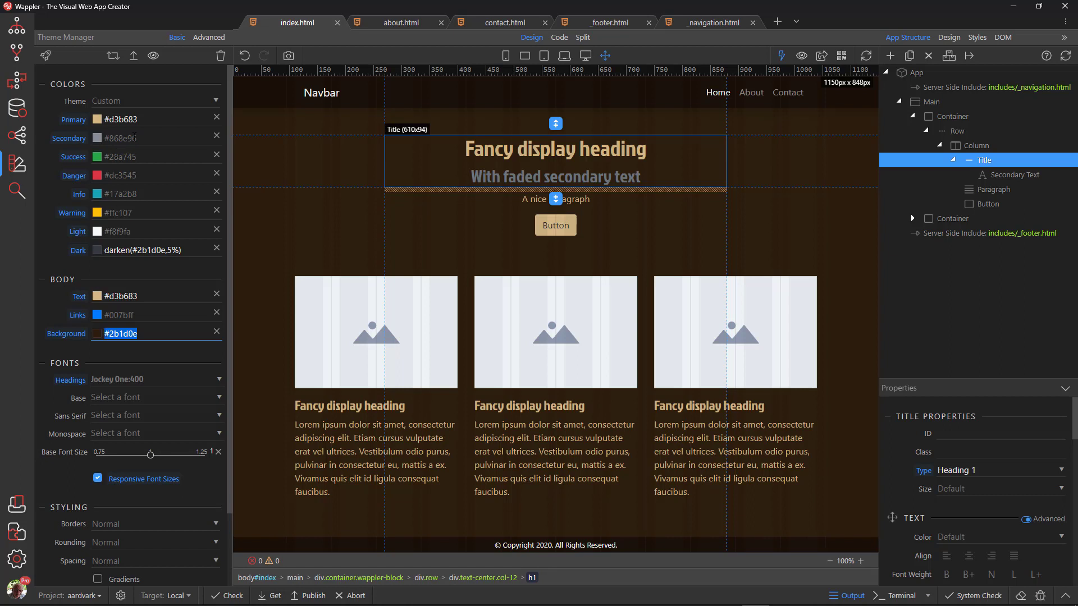
left_click_drag(137, 139, 104, 139)
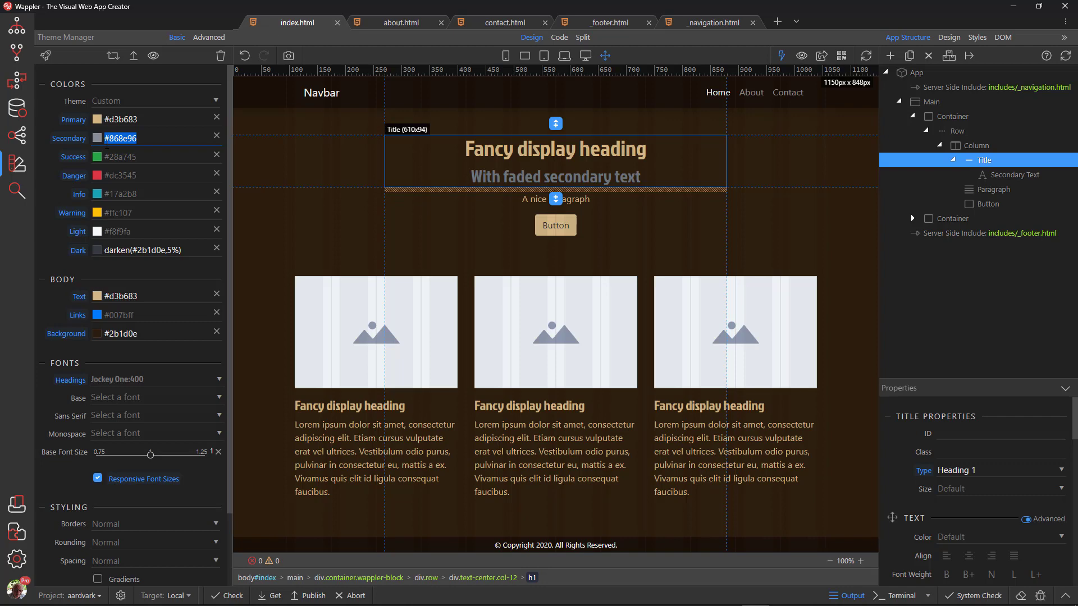
key("ctrl+v")
key("Return")
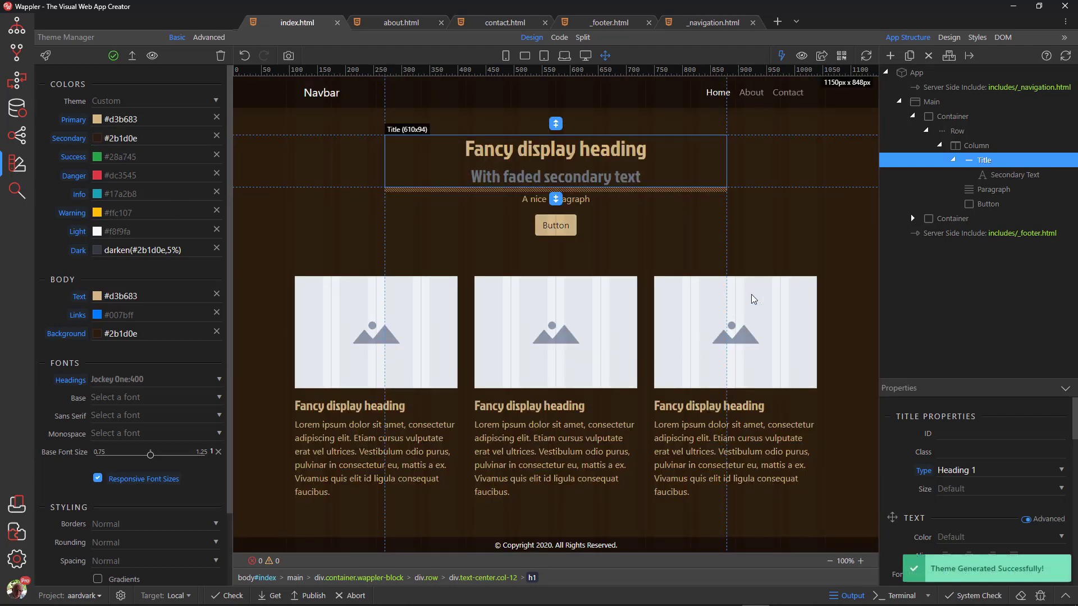
Step: Toggle live preview mode and visit the About and Contact pages, then return Home
left_click(802, 55)
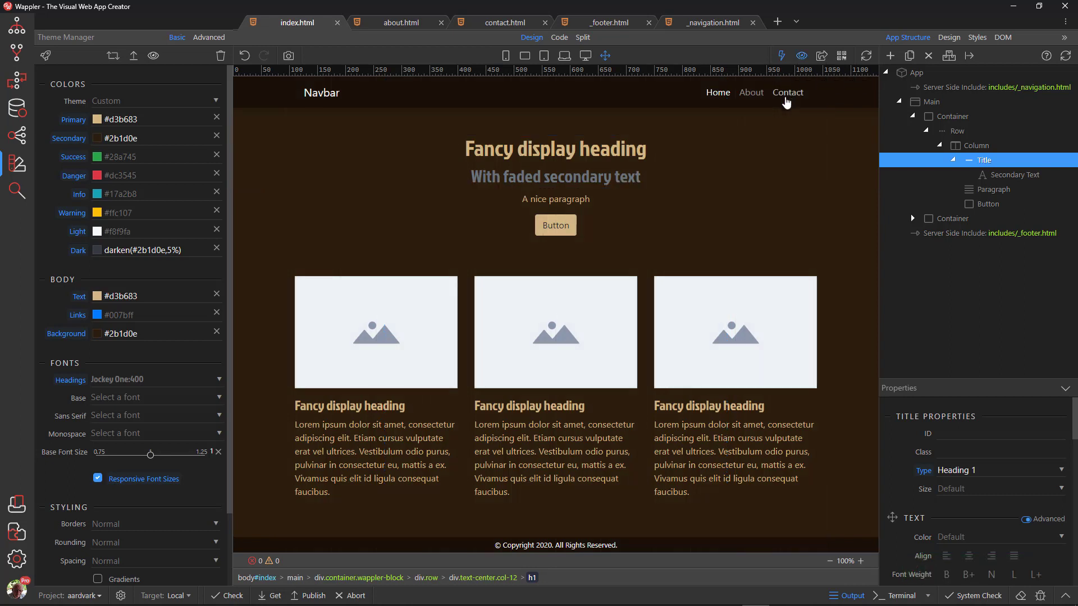
left_click(752, 92)
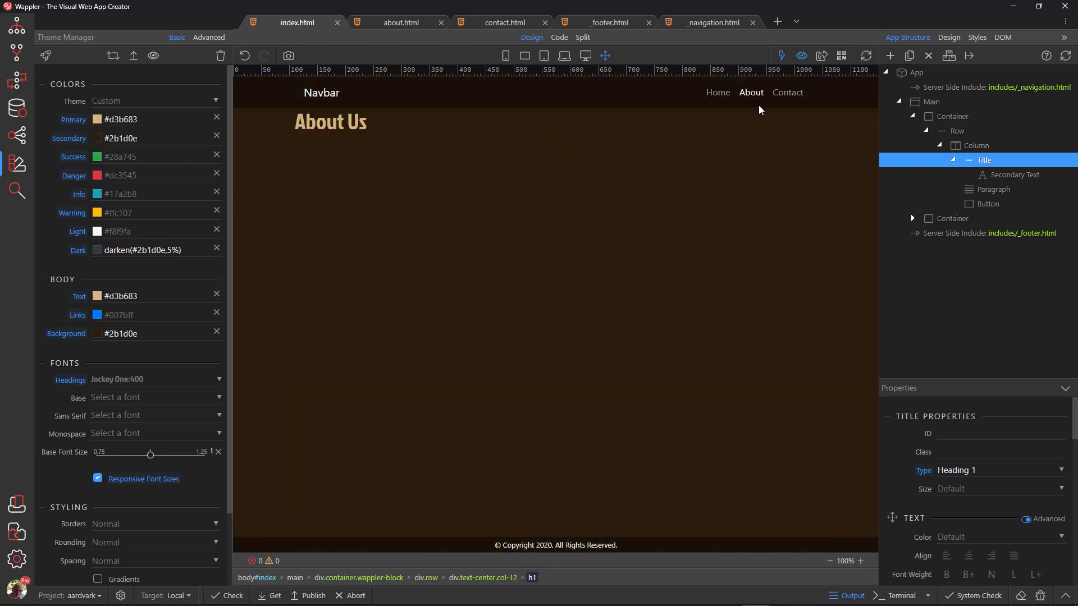
left_click(787, 93)
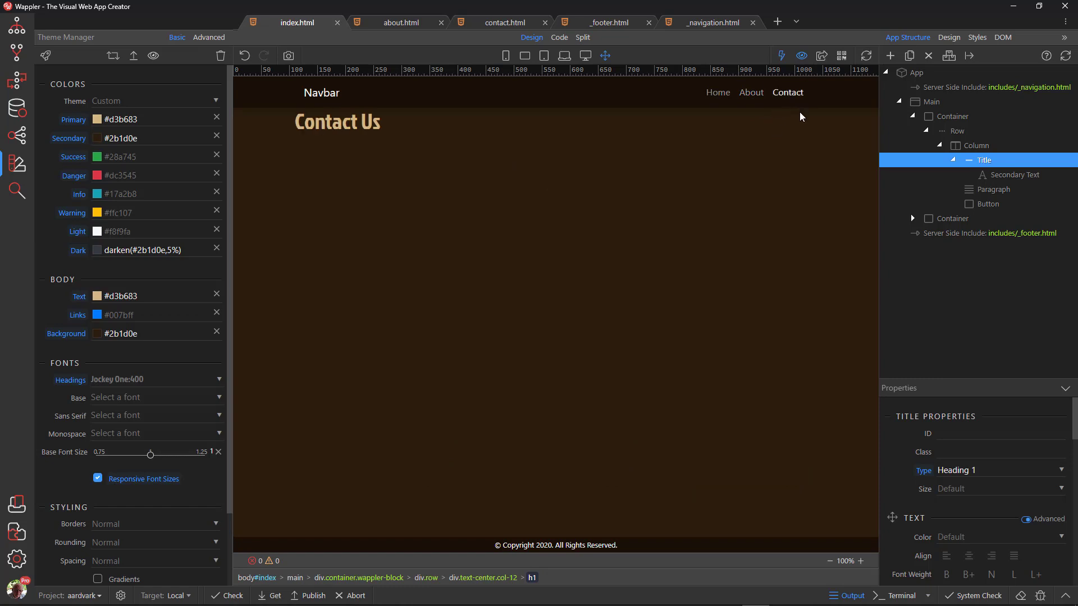
left_click(717, 93)
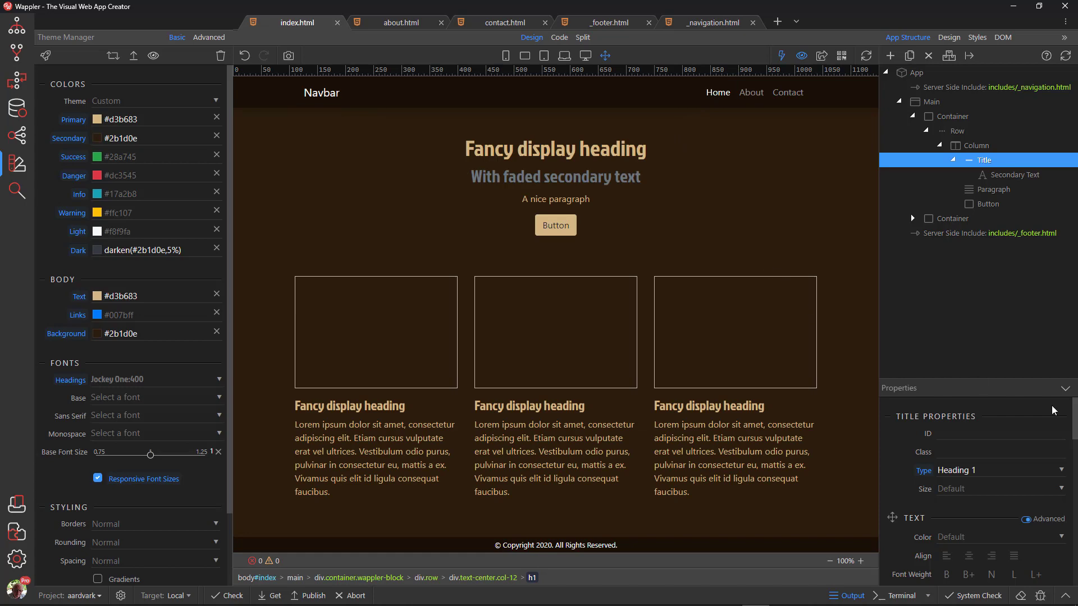